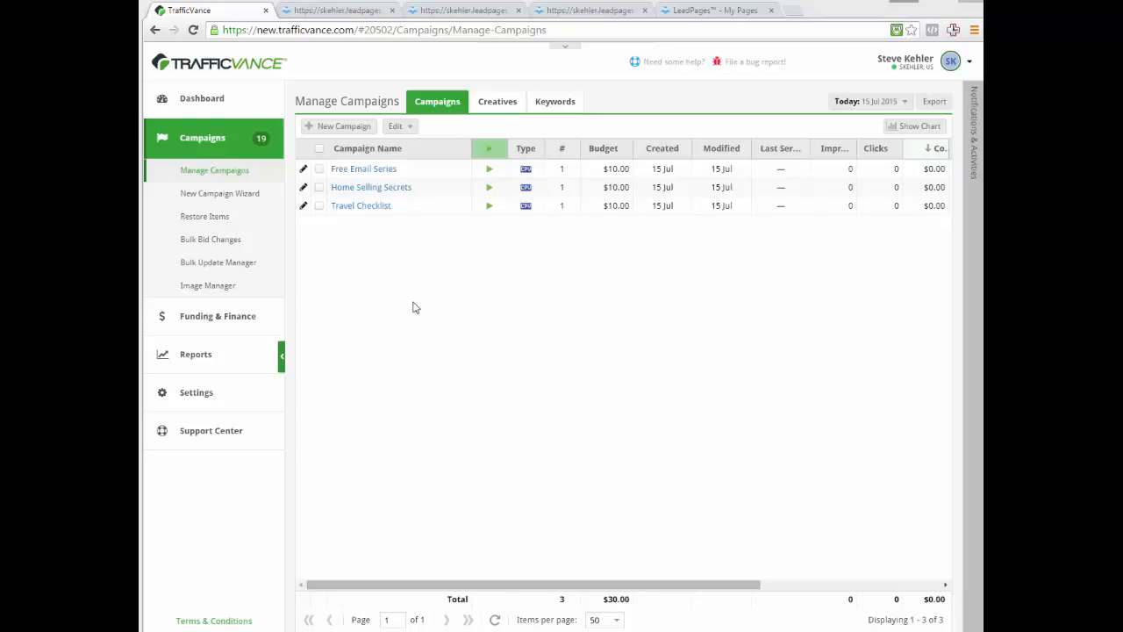
Open the Travel Checklist campaign and display the keyword list of its traveling checklist creative
left_click(365, 209)
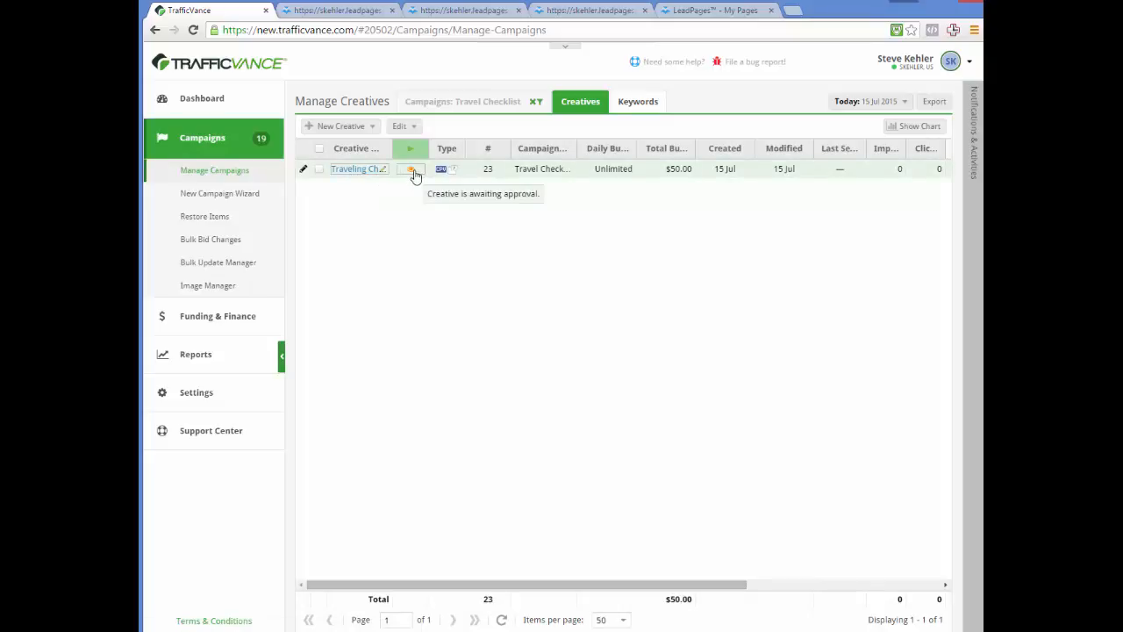
left_click(352, 175)
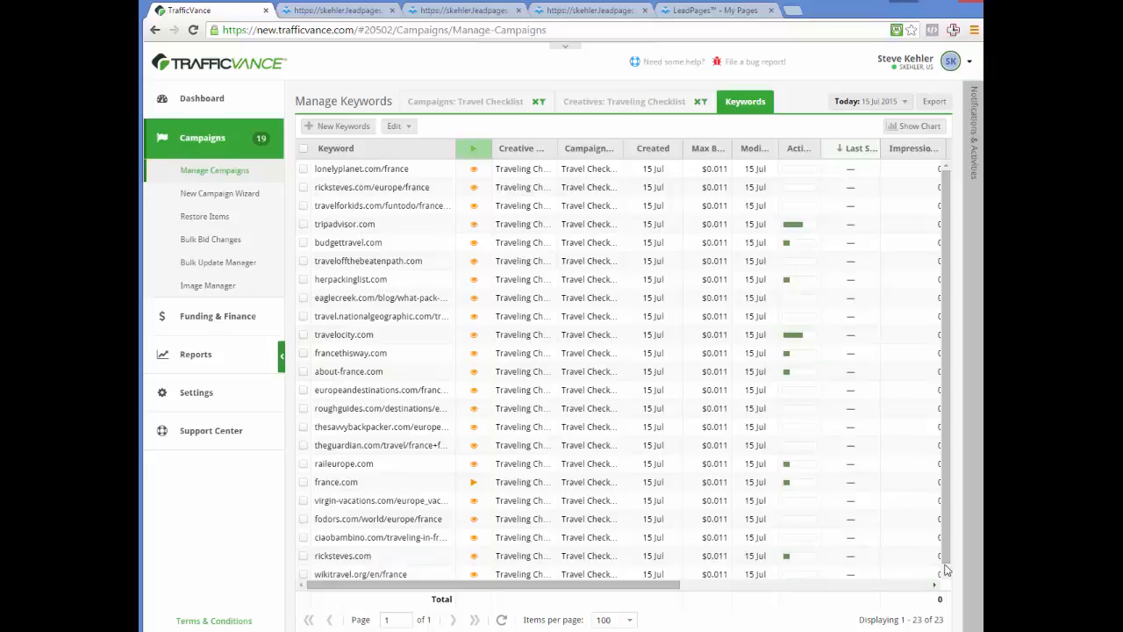
scroll(946, 570, "down", 1)
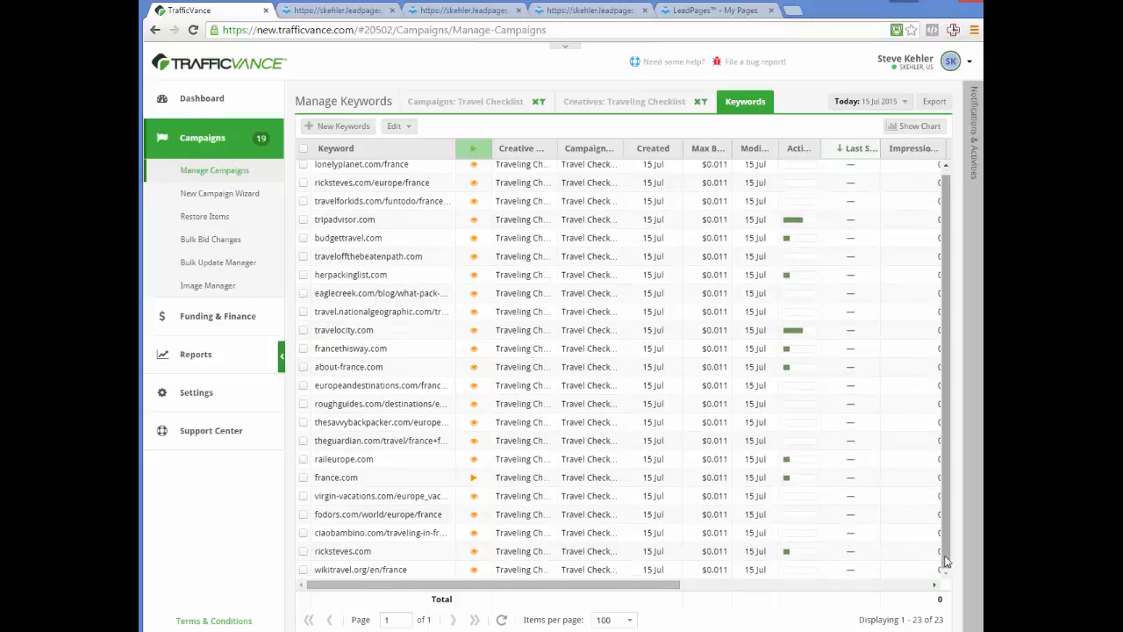
scroll(945, 558, "up", 1)
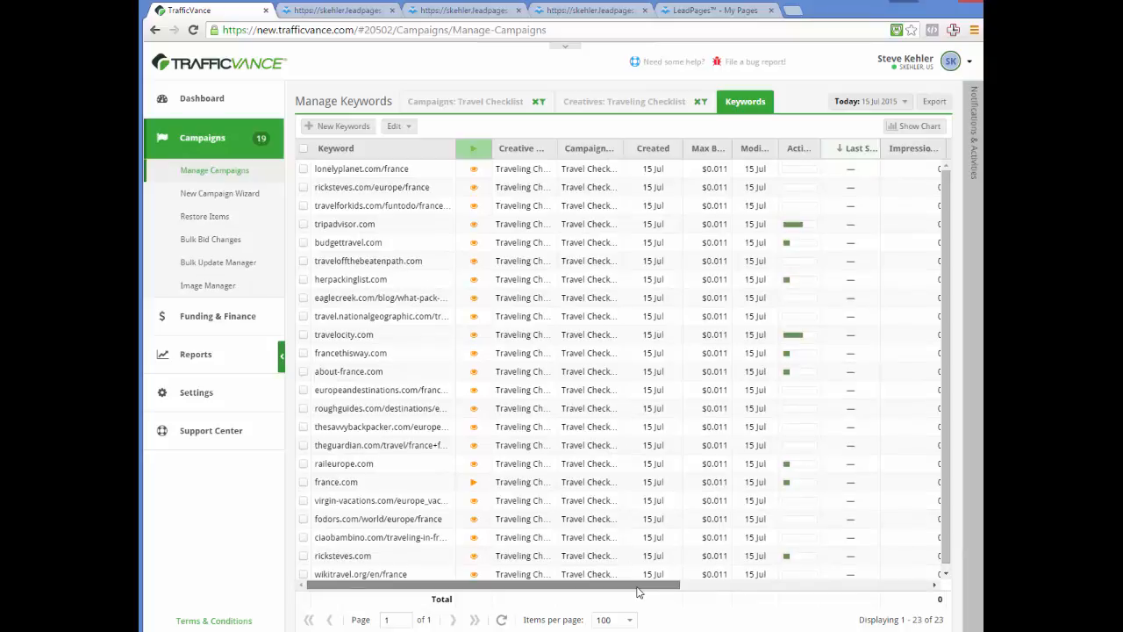
left_click_drag(644, 591, 612, 589)
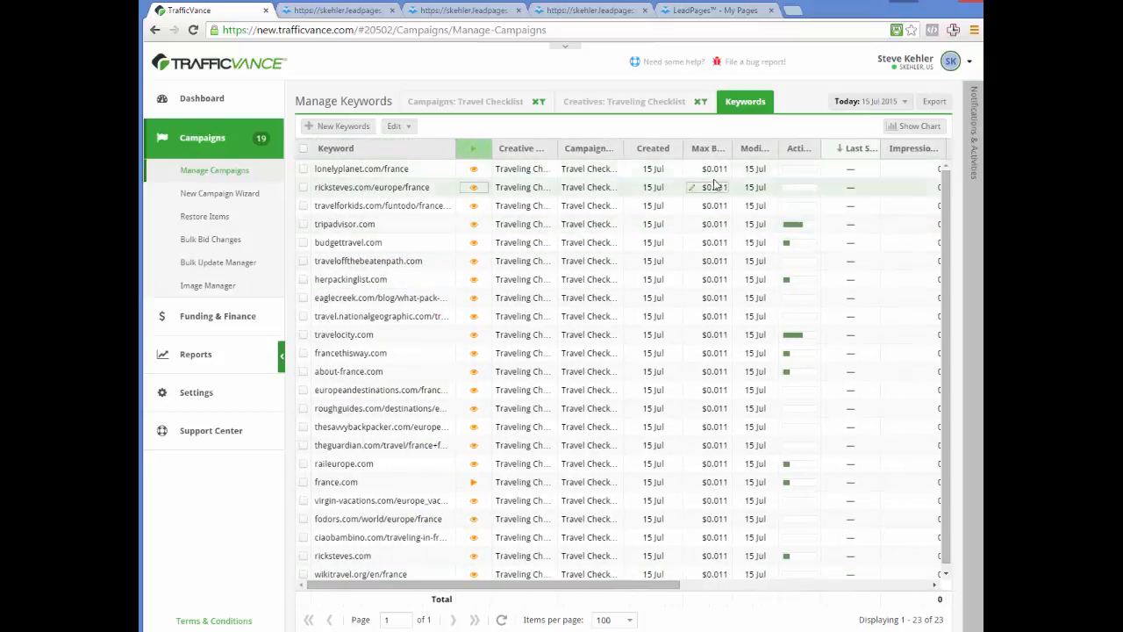
Reorder the keyword table so the Activity and Max Bid columns directly follow the status column
left_click_drag(701, 153, 509, 149)
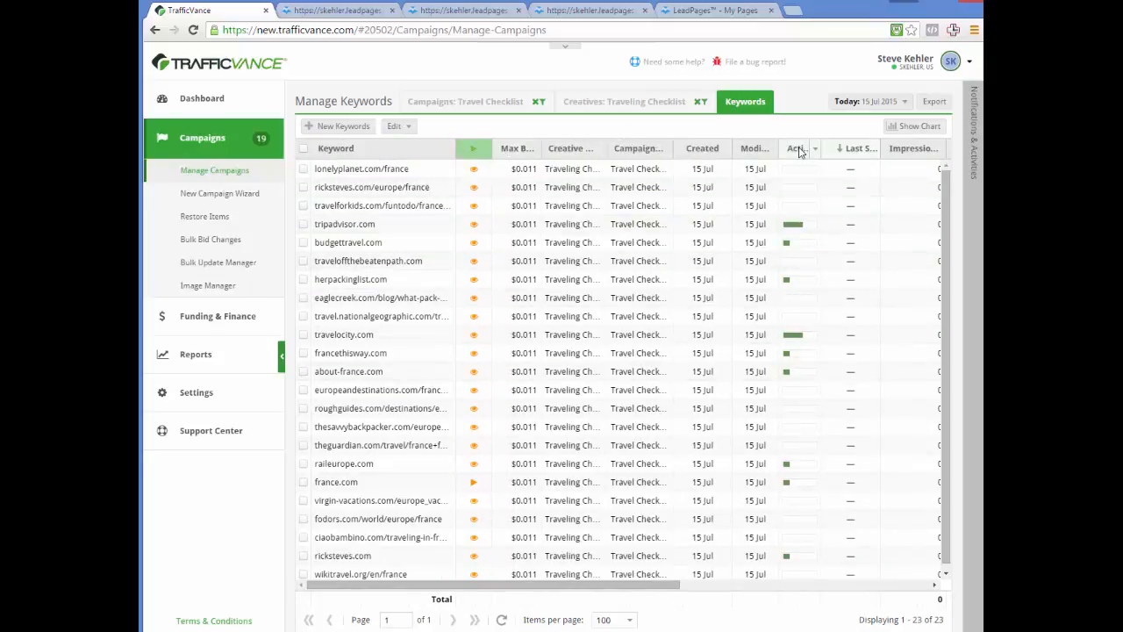
left_click_drag(799, 146, 570, 143)
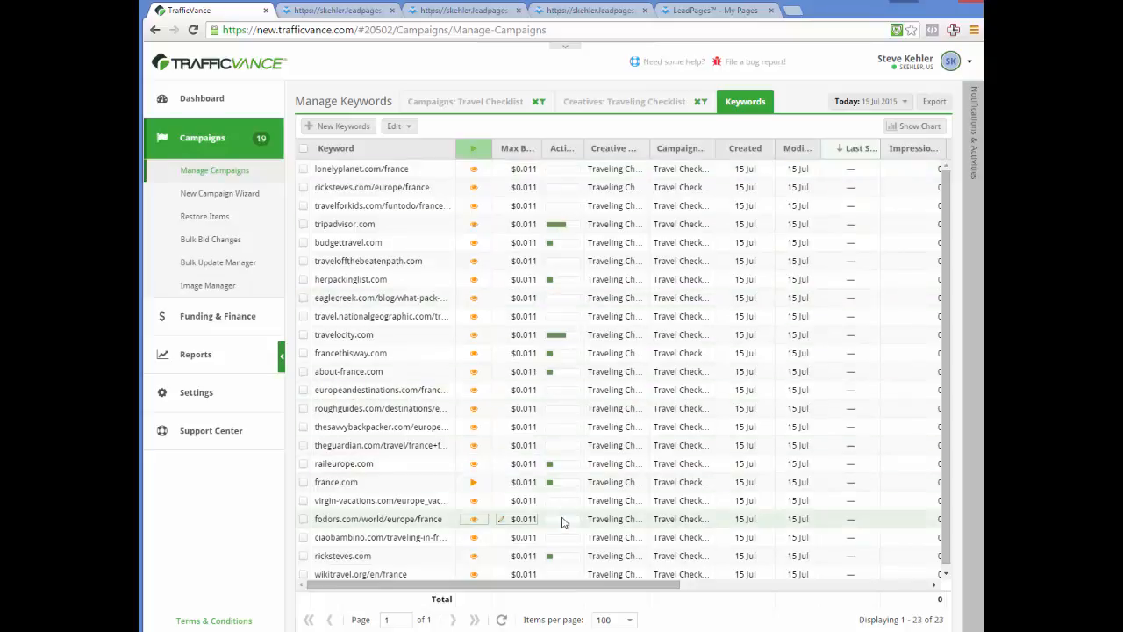
left_click_drag(947, 368, 956, 384)
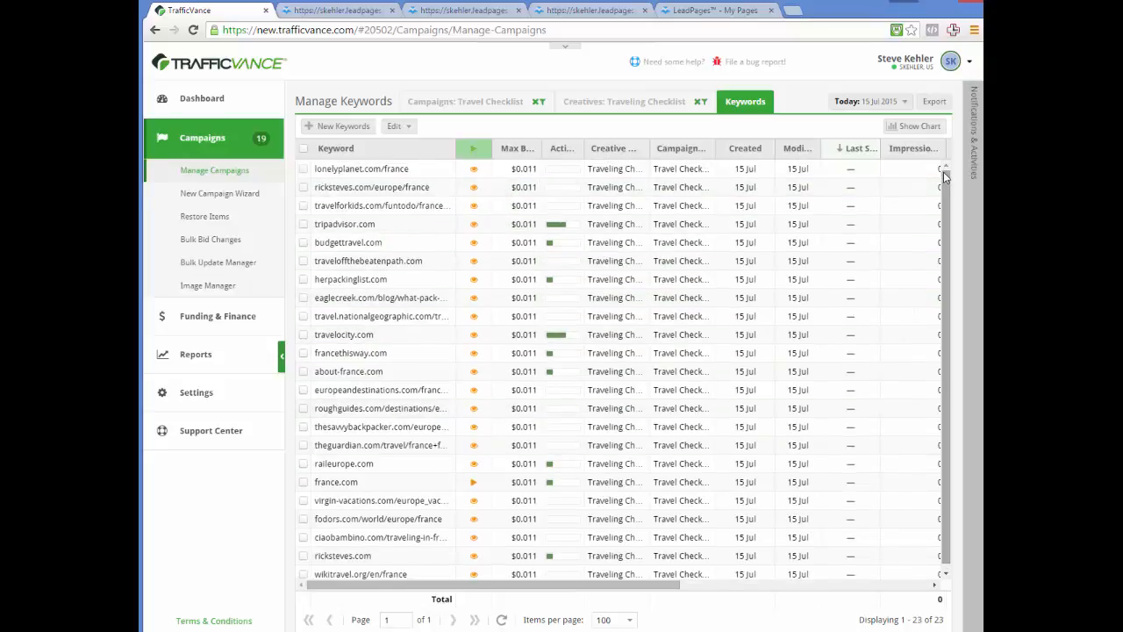
scroll(944, 172, "up", 1)
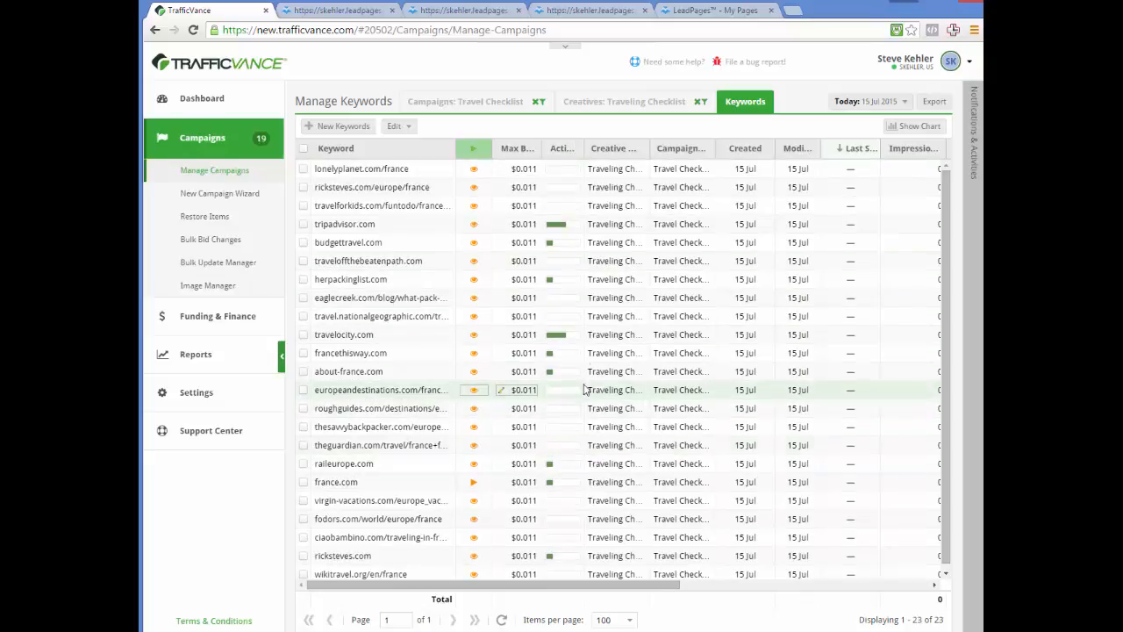
left_click_drag(568, 153, 518, 152)
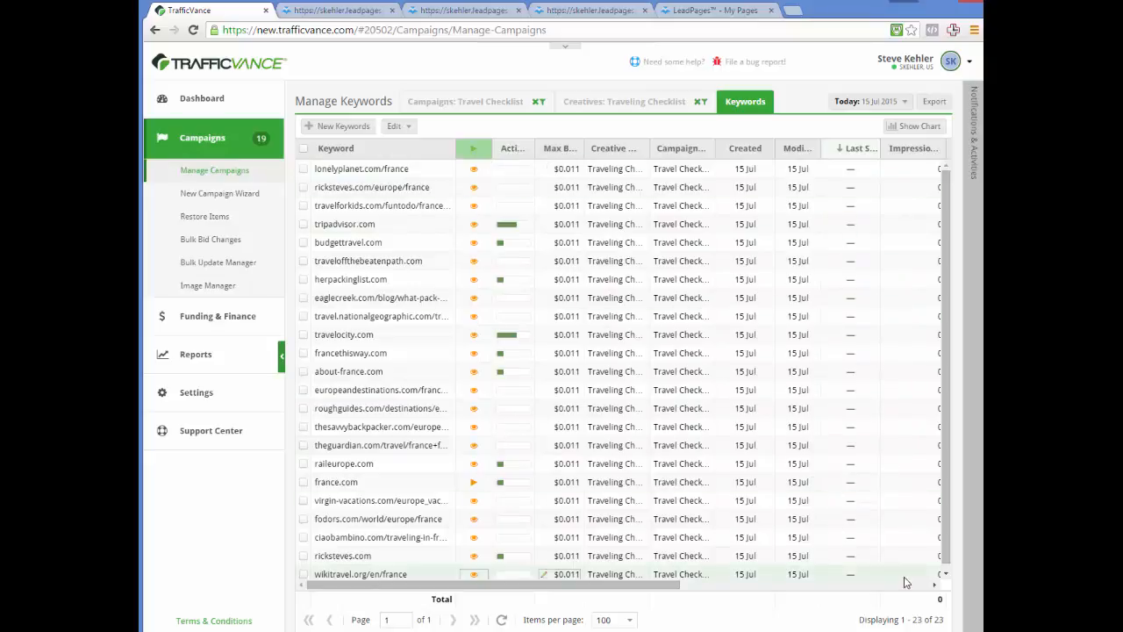
Move the Average Rank and Opening Bid columns so they directly follow the Max Bid column
left_click(910, 581)
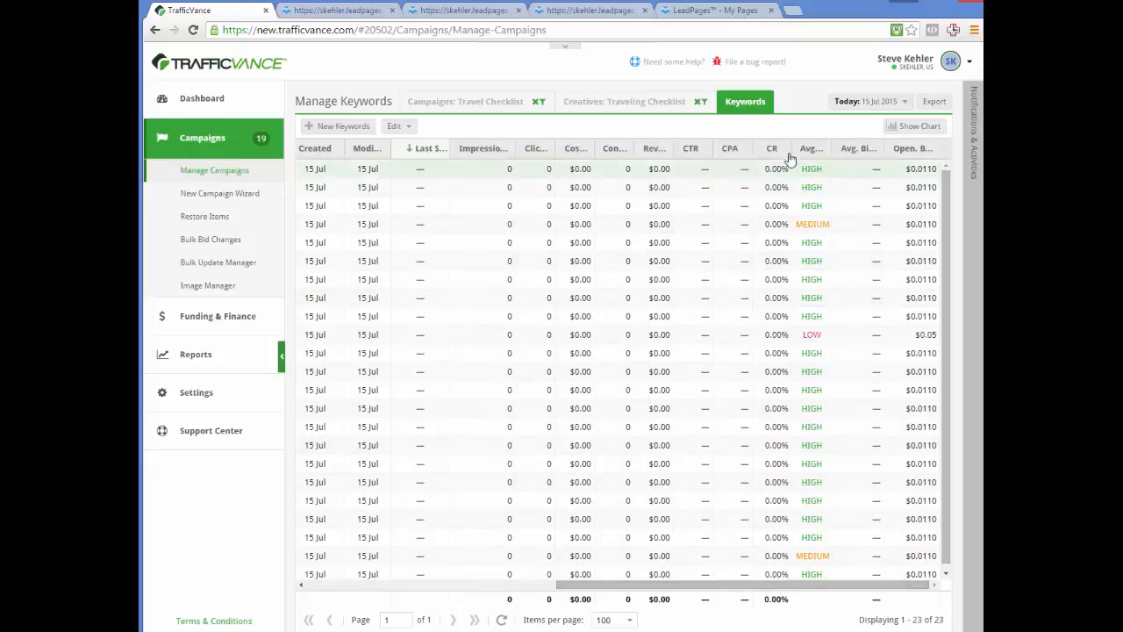
left_click_drag(811, 155, 367, 151)
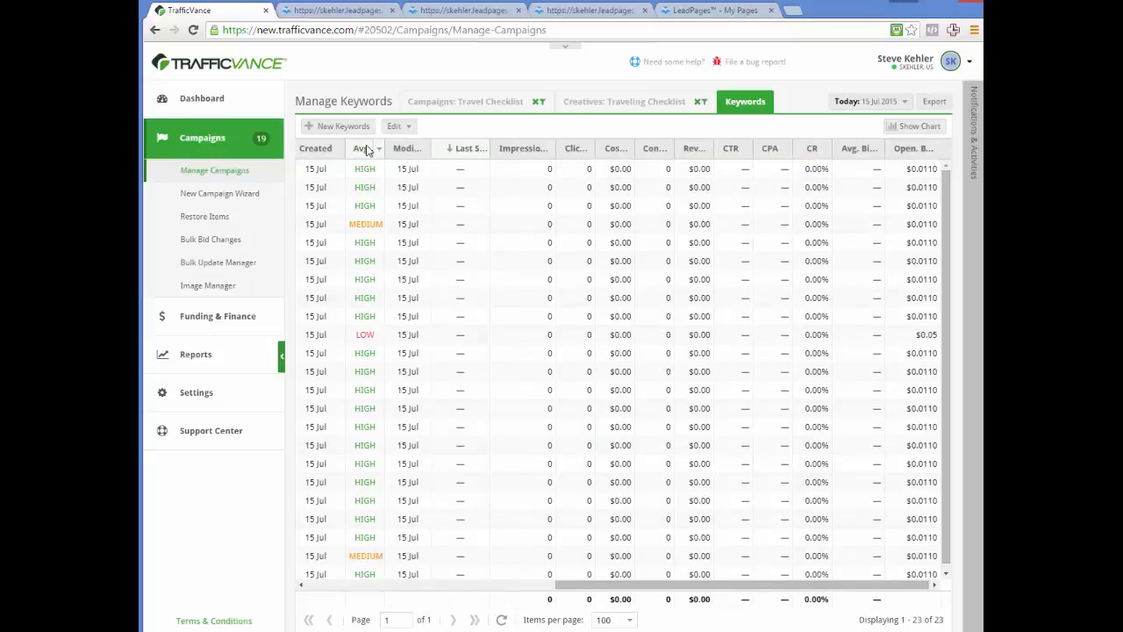
left_click_drag(532, 155, 427, 155)
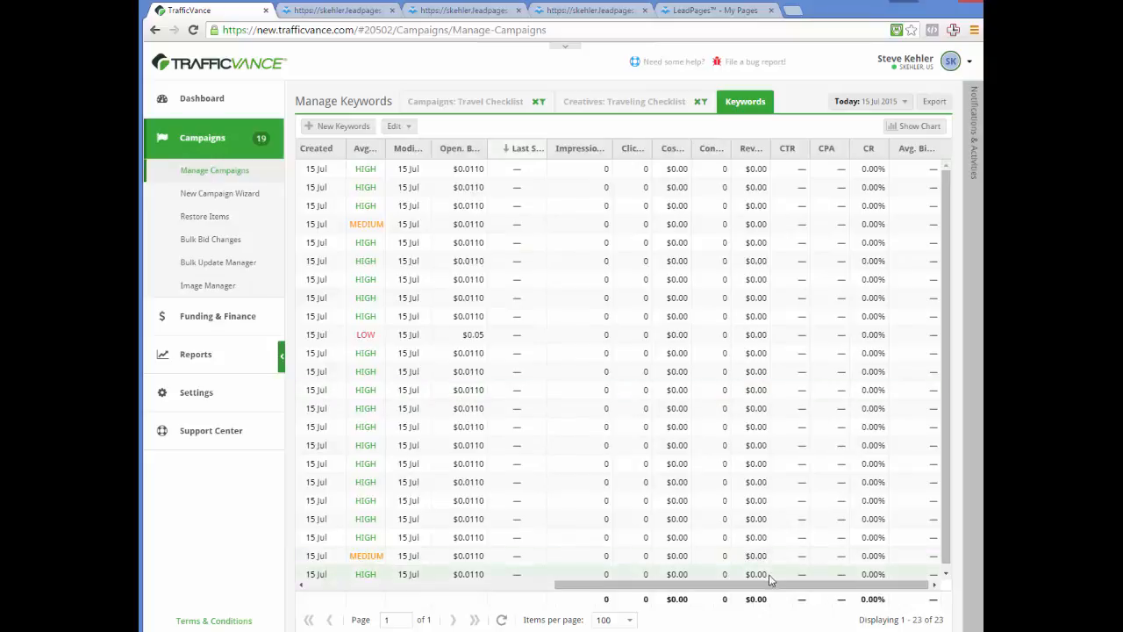
left_click_drag(786, 586, 789, 587)
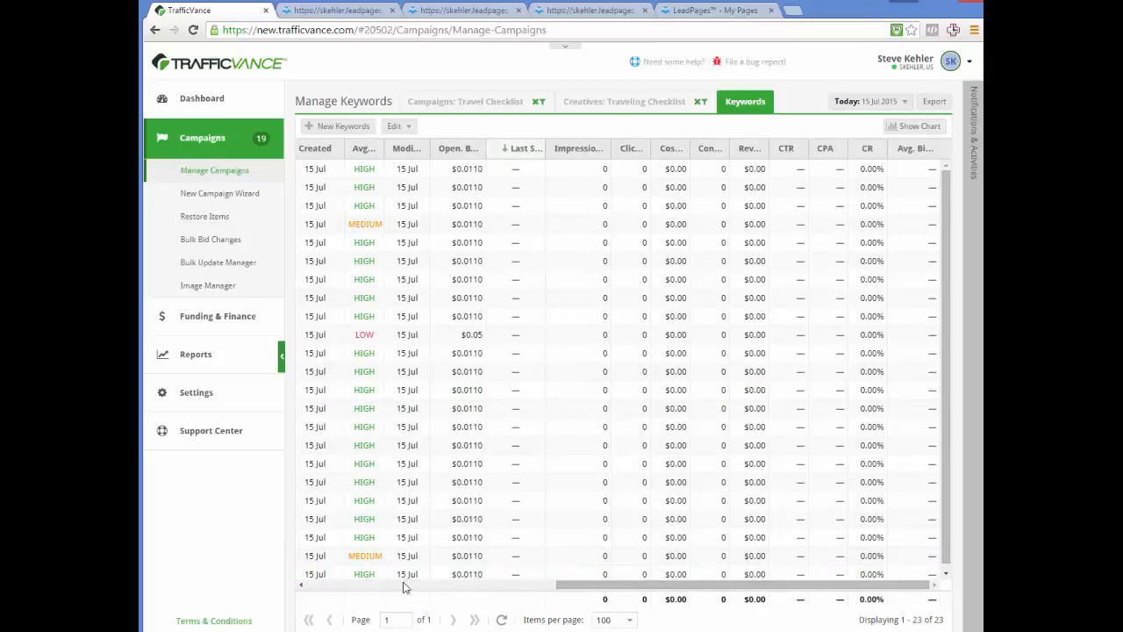
left_click(415, 586)
left_click_drag(795, 149, 588, 150)
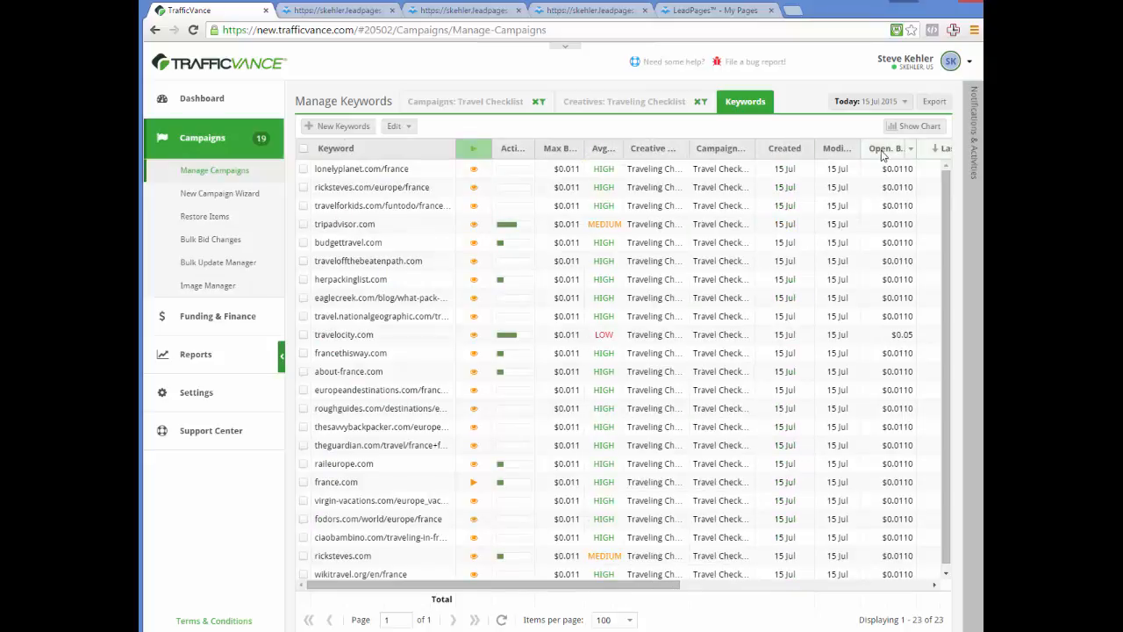
left_click_drag(886, 150, 640, 158)
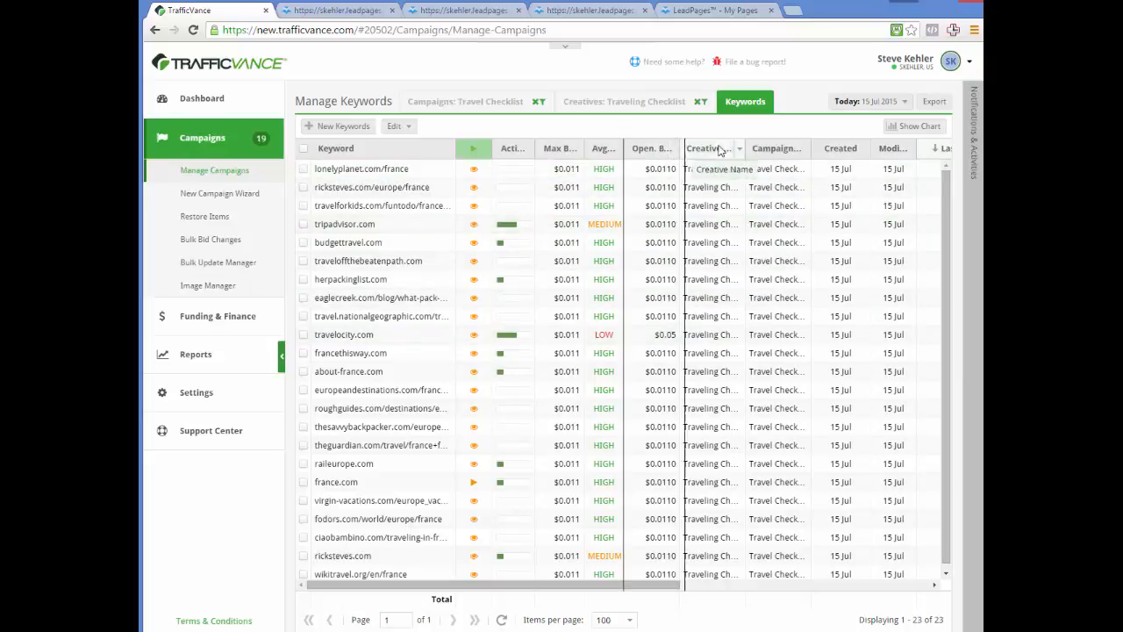
Widen the Opening Bid, Max Bid and Activity columns so their full headings fit
left_click_drag(719, 151, 728, 150)
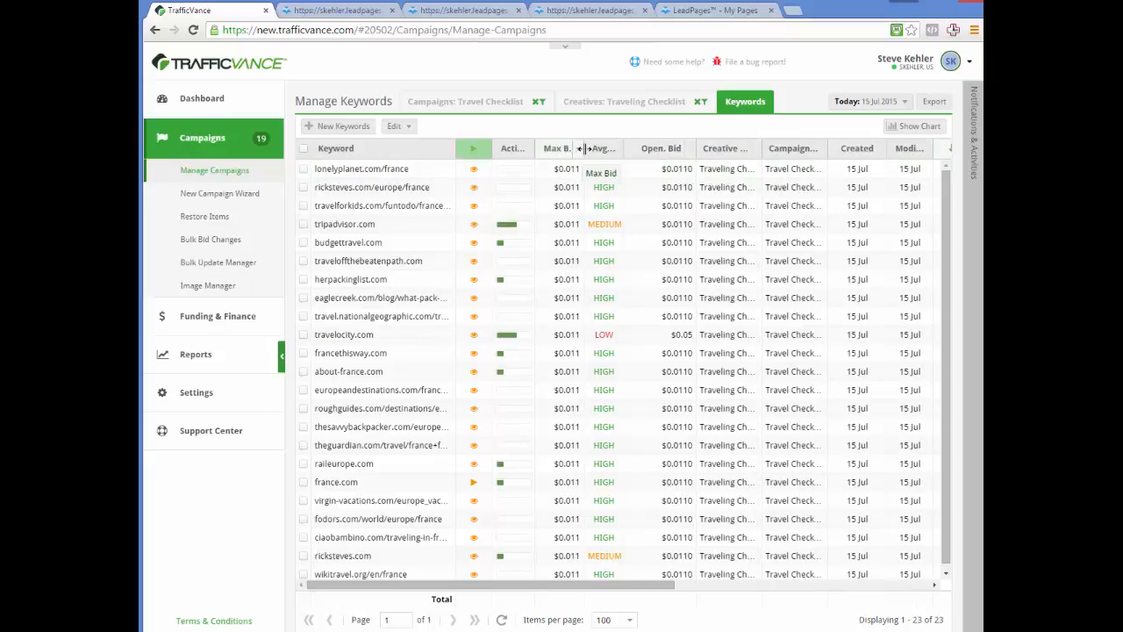
left_click_drag(583, 148, 606, 149)
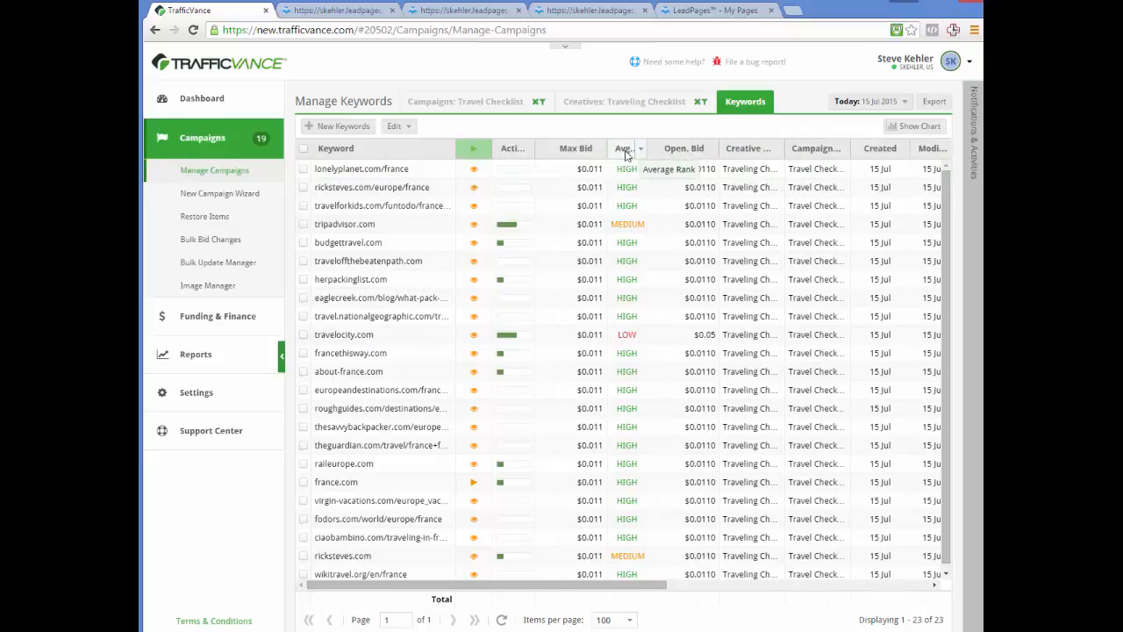
left_click_drag(536, 149, 549, 150)
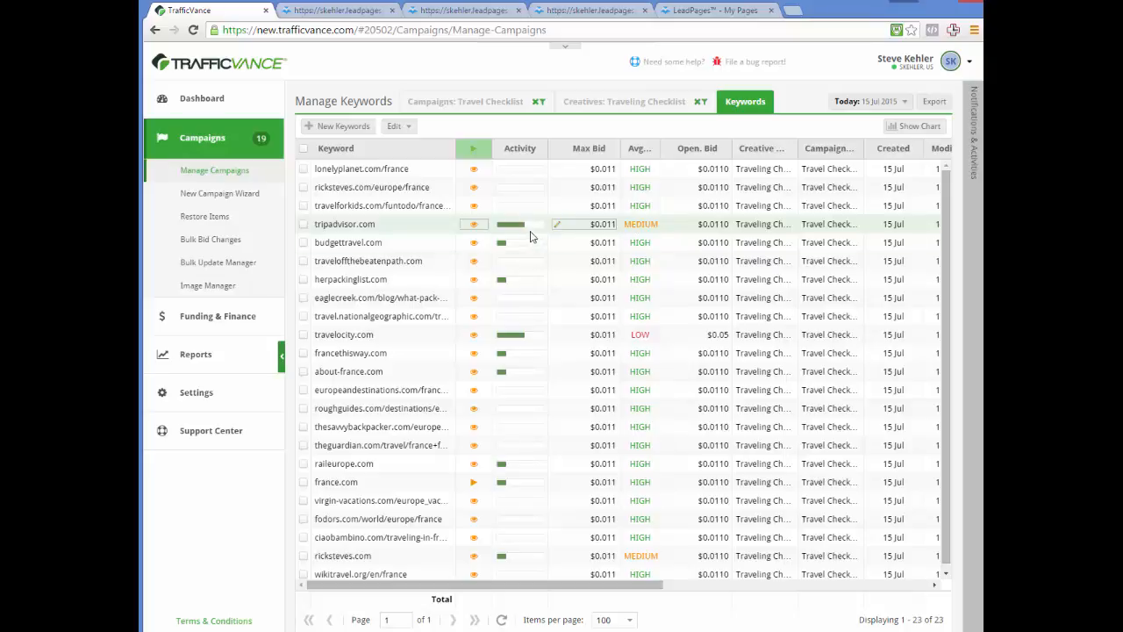
Set the max bid of the tripadvisor.com keyword to $0.020
left_click(612, 225)
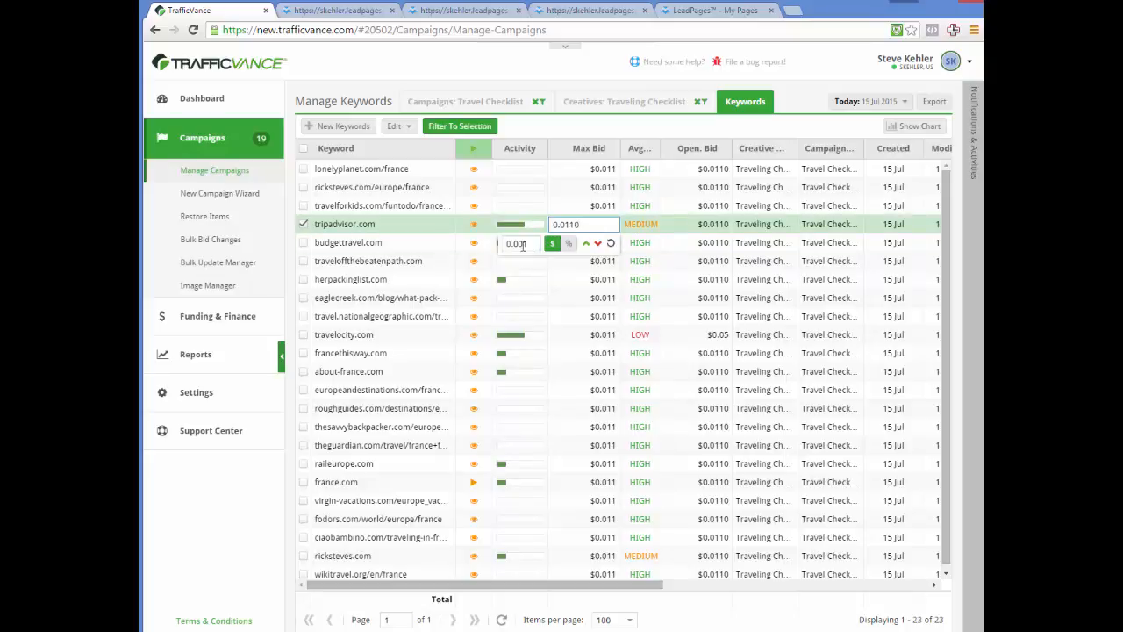
left_click(525, 245)
type("1")
left_click(586, 224)
left_click(585, 244)
left_click(627, 224)
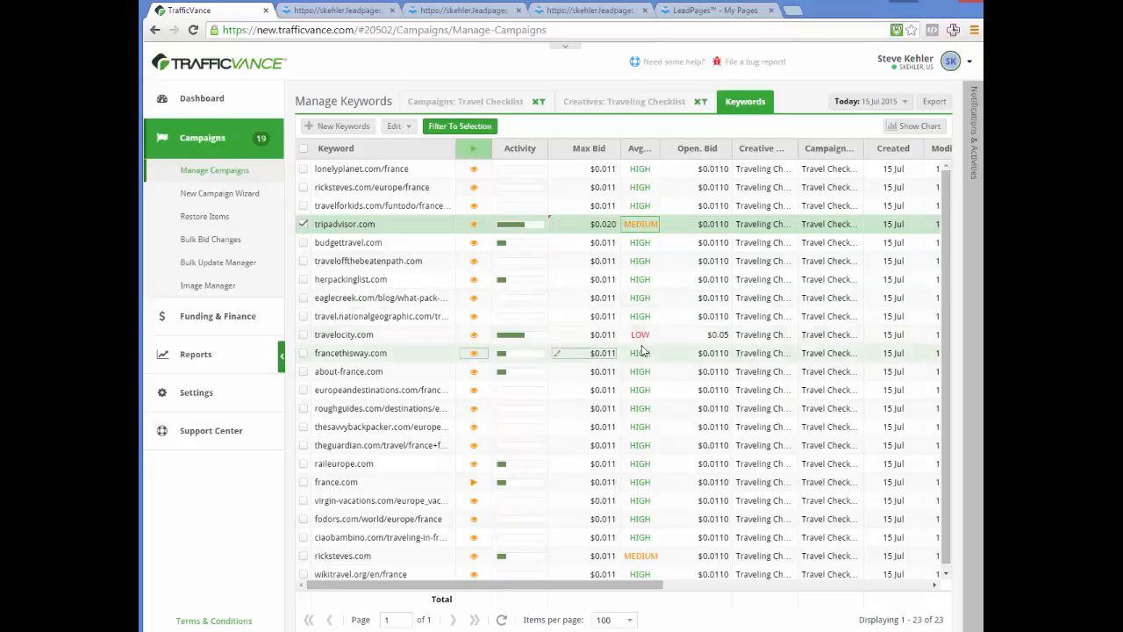
Raise the max bid of the travelocity.com keyword to $0.020
left_click(603, 337)
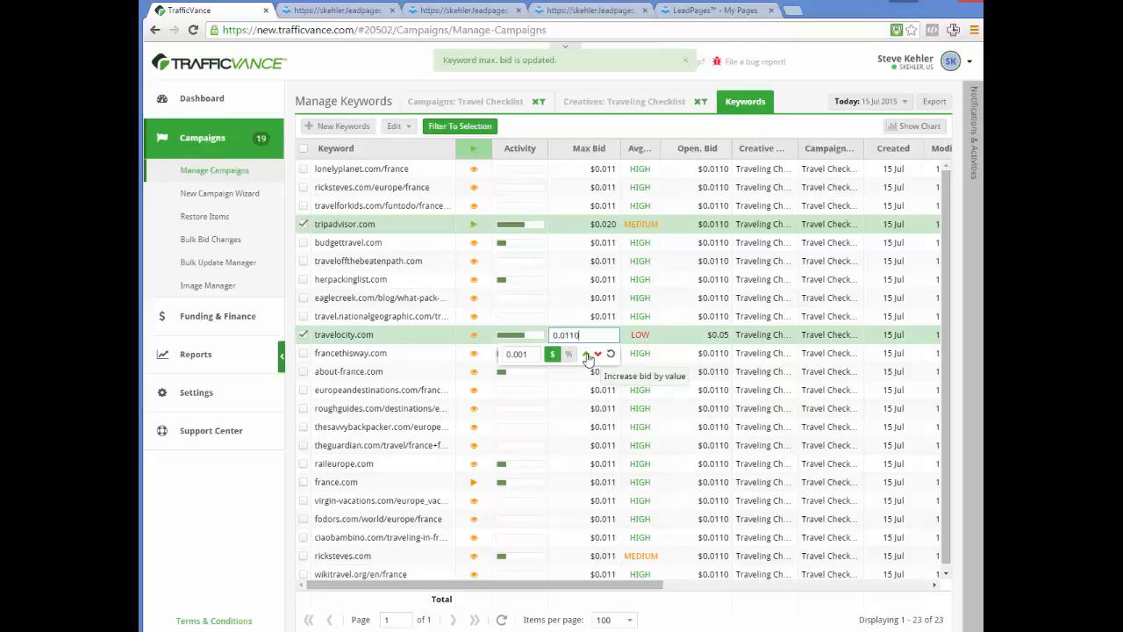
triple_click(587, 355)
left_click(587, 355)
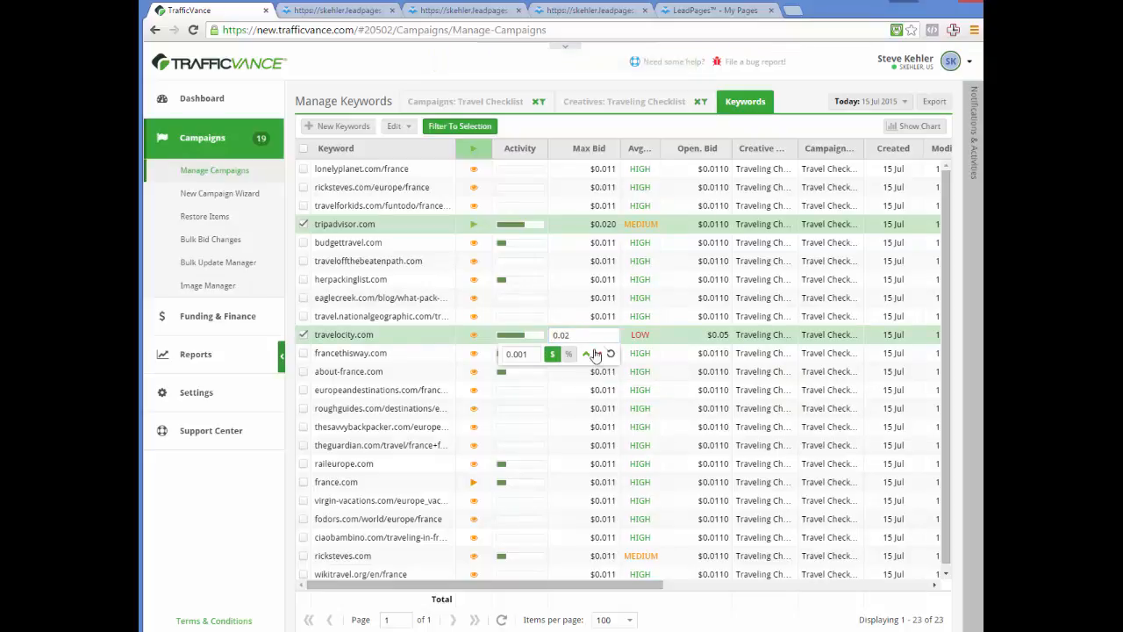
left_click(638, 334)
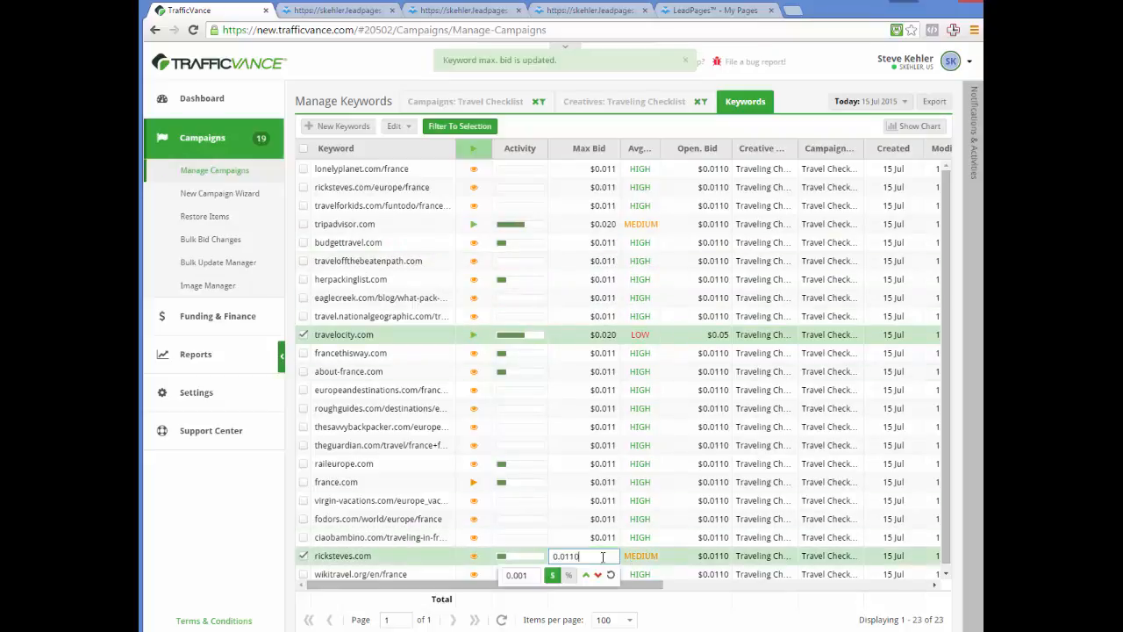
Raise the max bid of the ricksteves.com keyword to $0.020
left_click(595, 558)
left_click(587, 575)
left_click(587, 575)
left_click(587, 575)
left_click(586, 575)
left_click(586, 576)
left_click(587, 576)
left_click(586, 576)
left_click(629, 555)
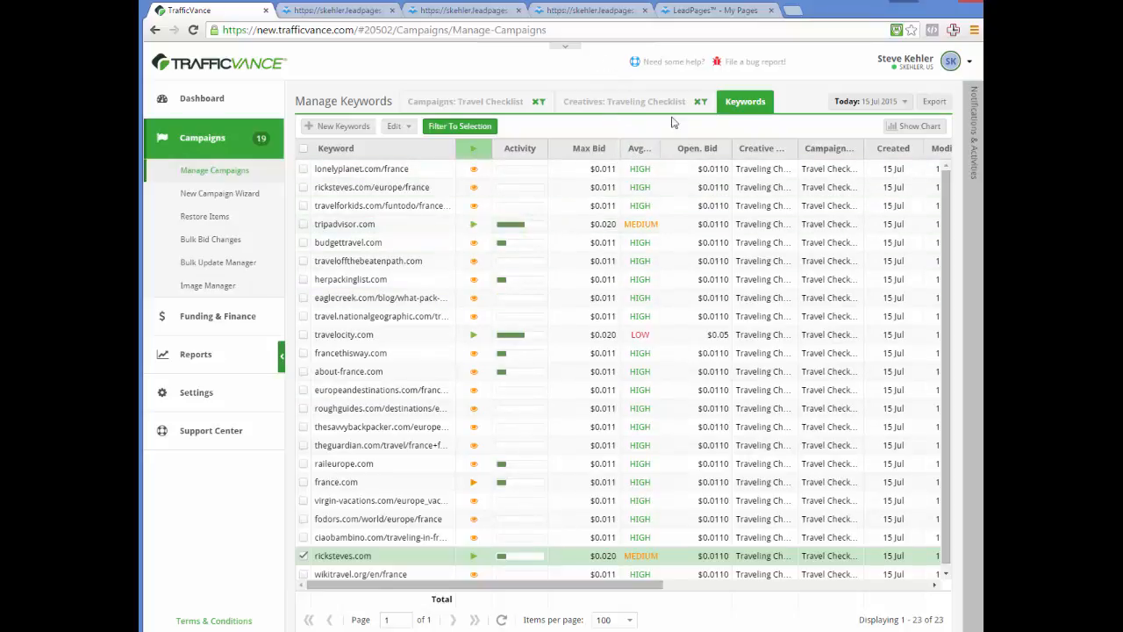
Clear the Travel Checklist filters and open the keyword list of the Free Email Series campaign's creative
left_click(700, 102)
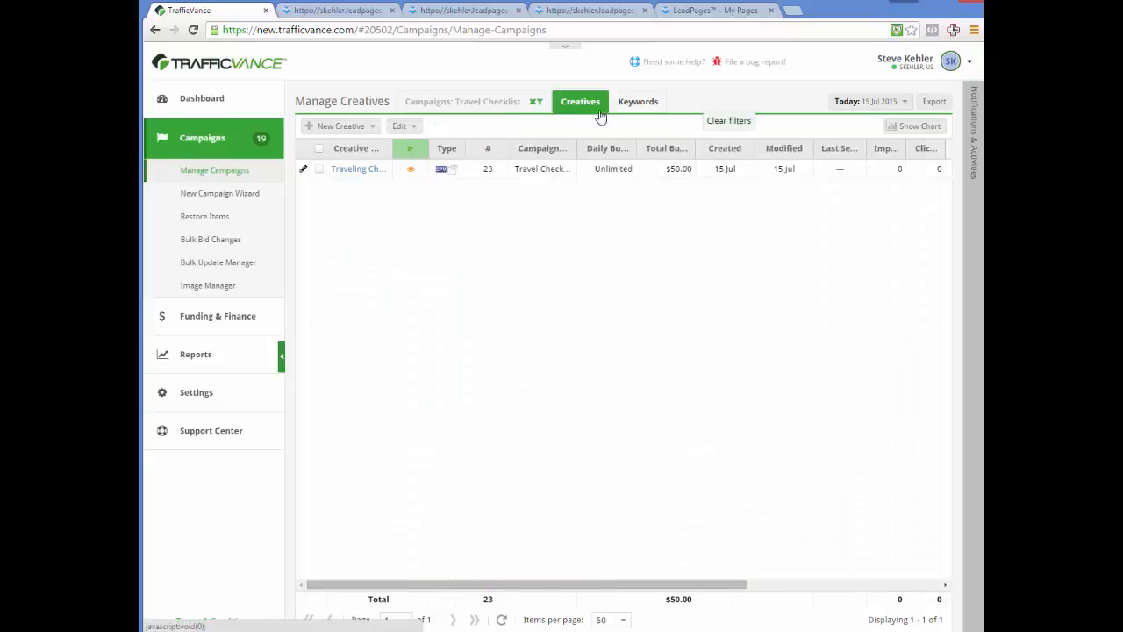
left_click(535, 102)
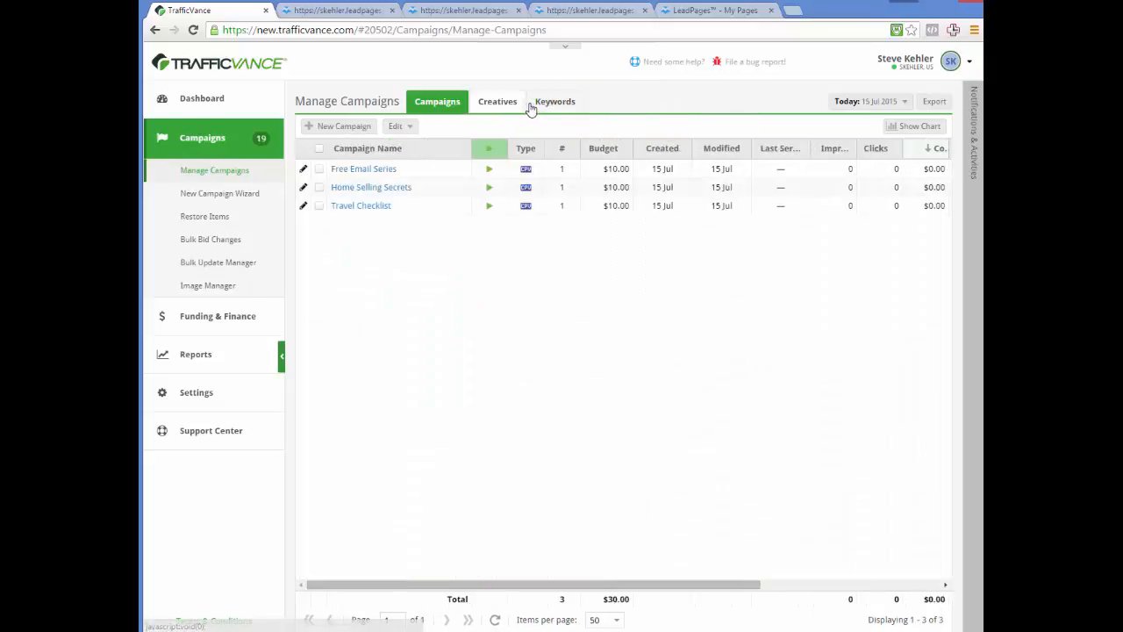
left_click(371, 170)
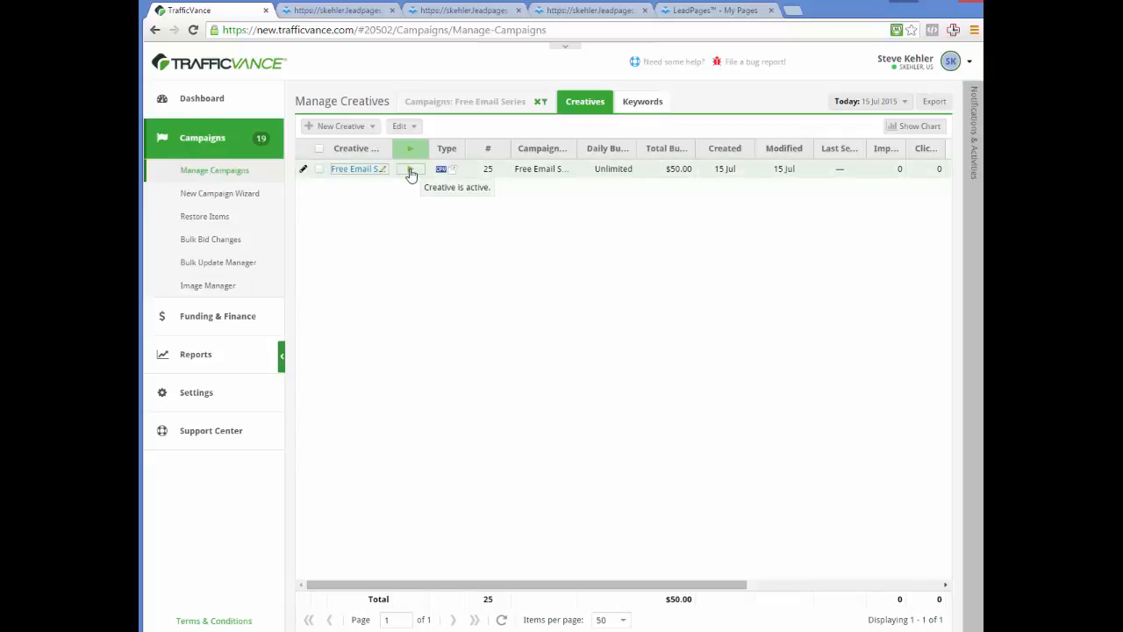
left_click(348, 175)
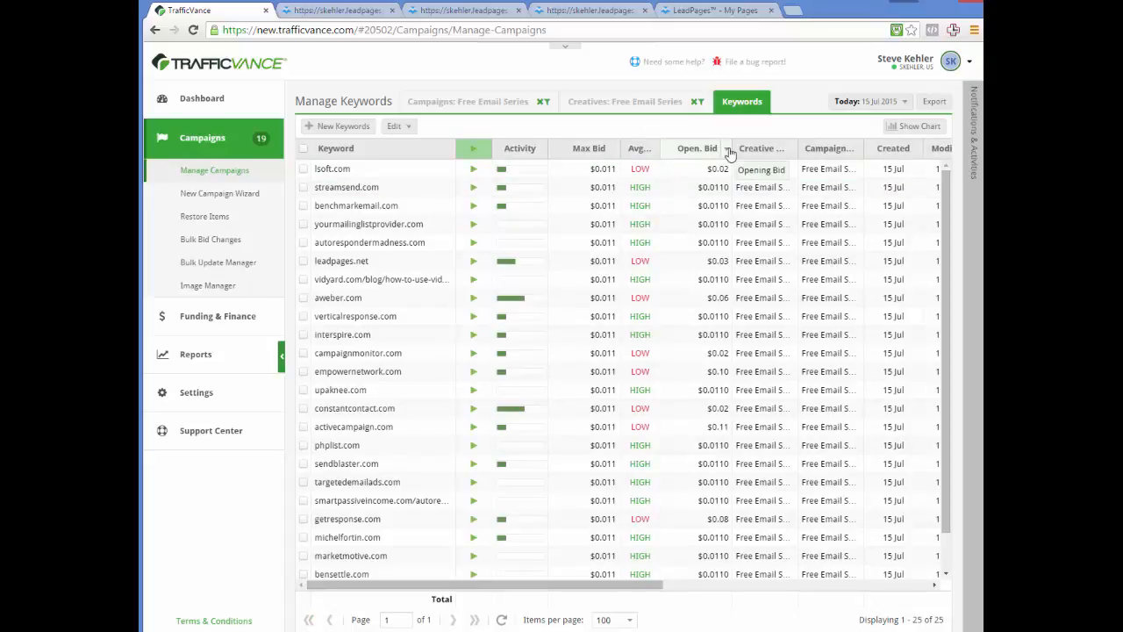
left_click_drag(733, 149, 760, 151)
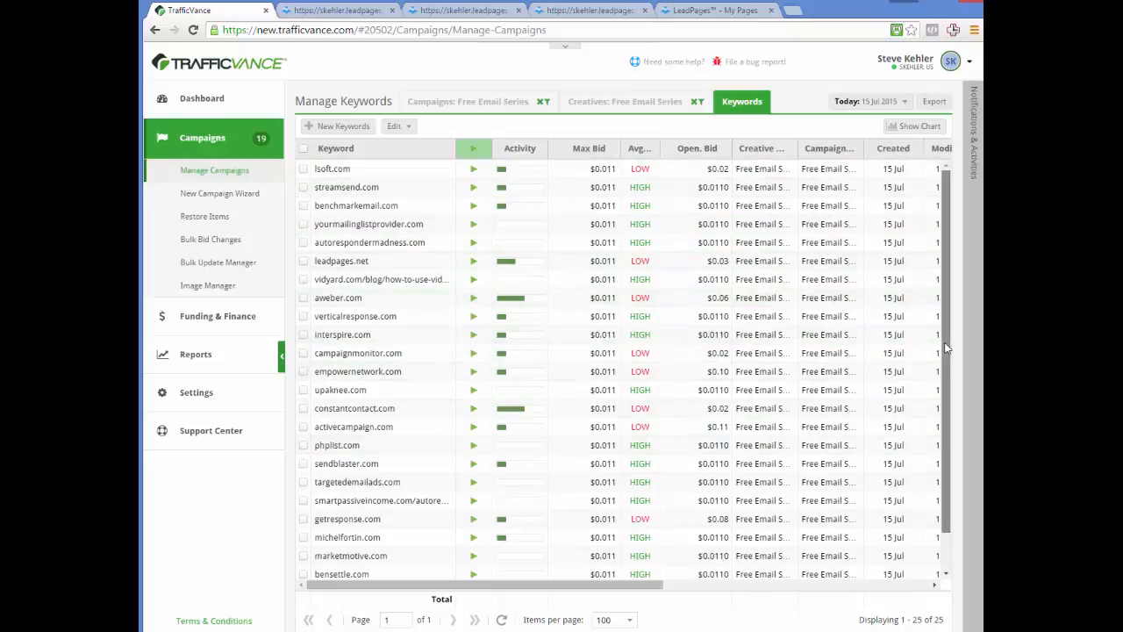
left_click_drag(944, 348, 957, 323)
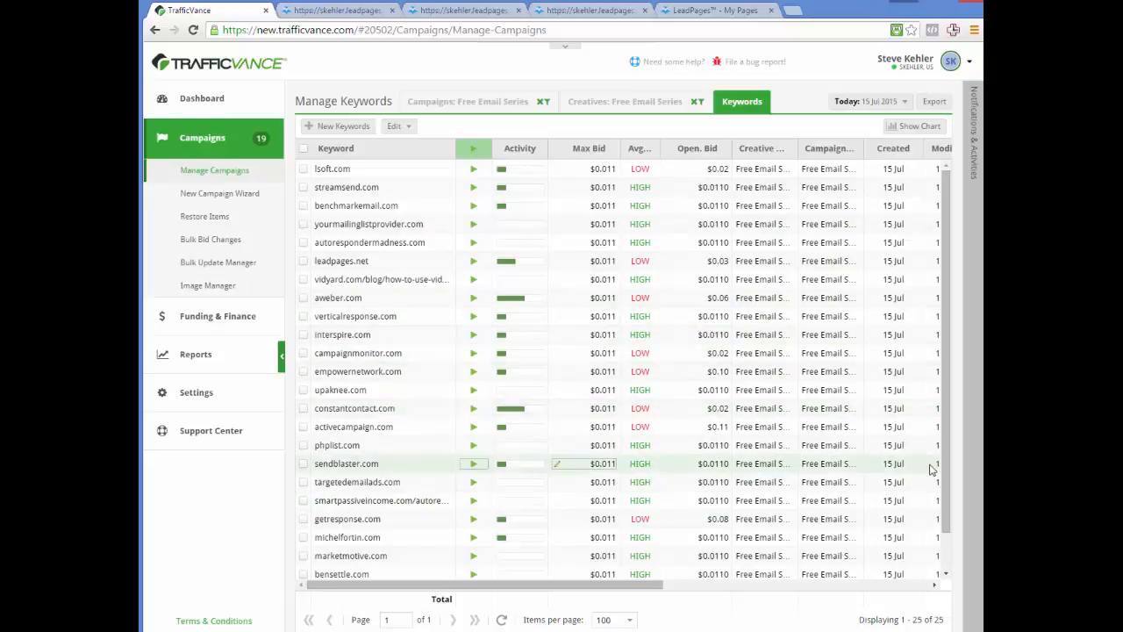
scroll(939, 502, "down", 1)
scroll(939, 504, "up", 1)
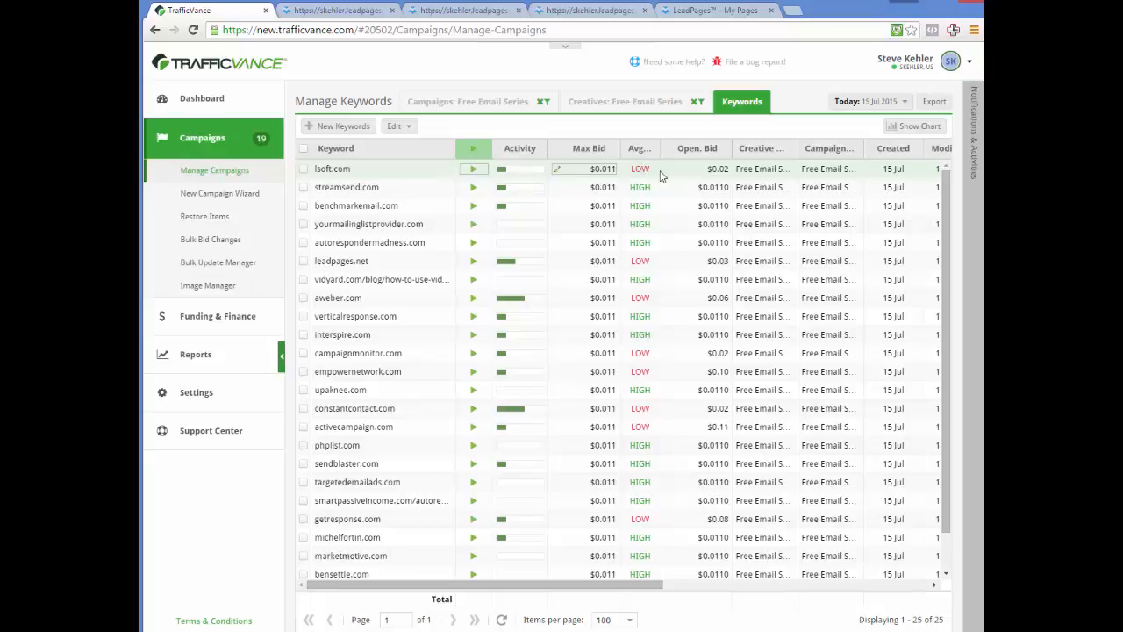
Raise the max bid of the lsoft.com keyword to $0.020
left_click(600, 169)
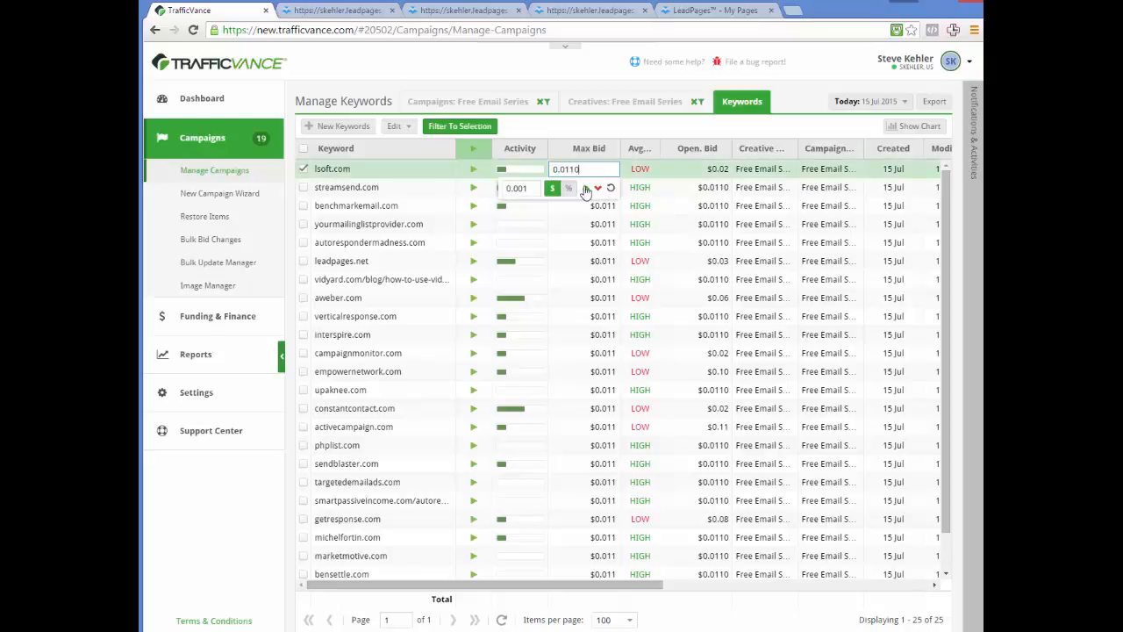
left_click(586, 190)
left_click(586, 189)
left_click(586, 189)
left_click(640, 168)
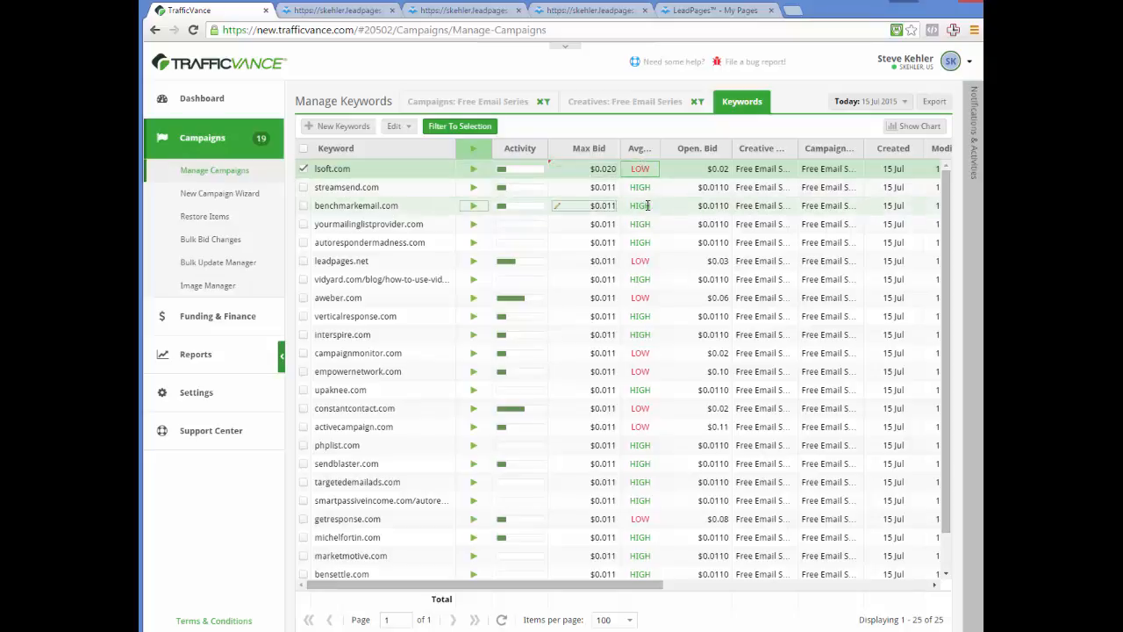
Raise the max bid of the leadpages.net keyword to $0.020
left_click(604, 262)
left_click(586, 281)
left_click(586, 281)
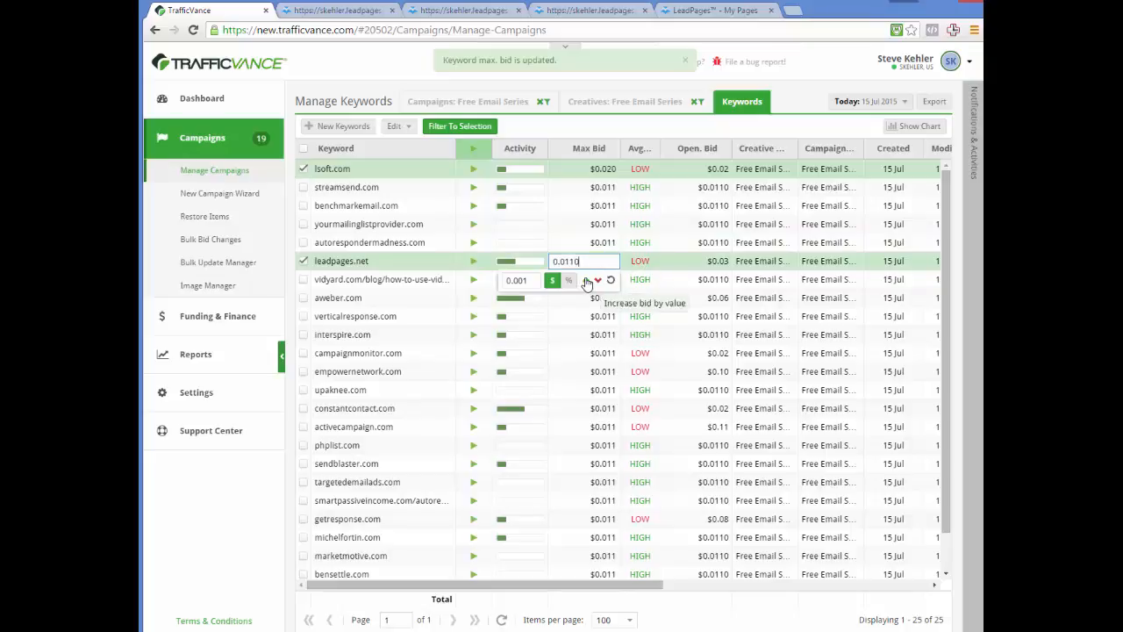
left_click(587, 281)
left_click(586, 281)
left_click(586, 280)
left_click(586, 280)
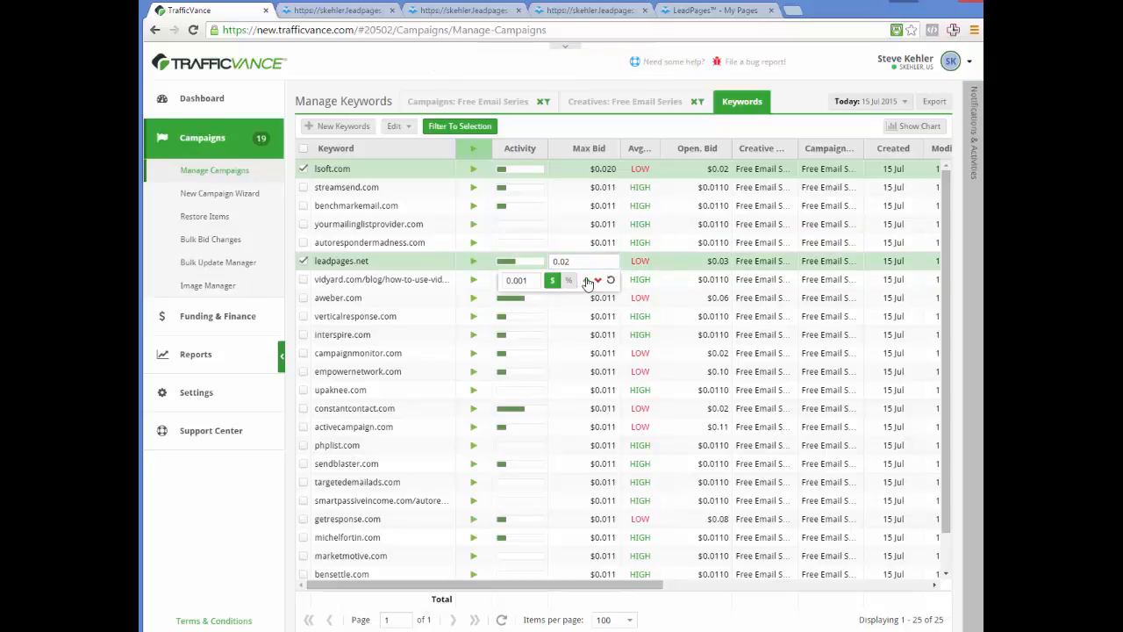
left_click(640, 262)
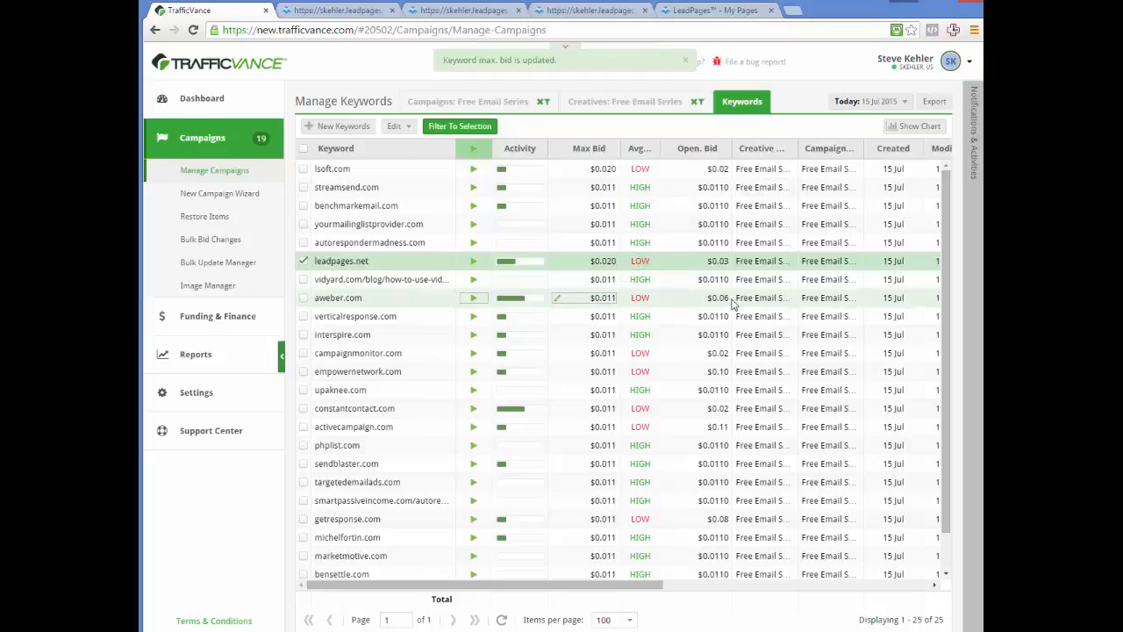
Raise the max bid of the aweber.com keyword to $0.020
left_click(605, 299)
left_click(606, 298)
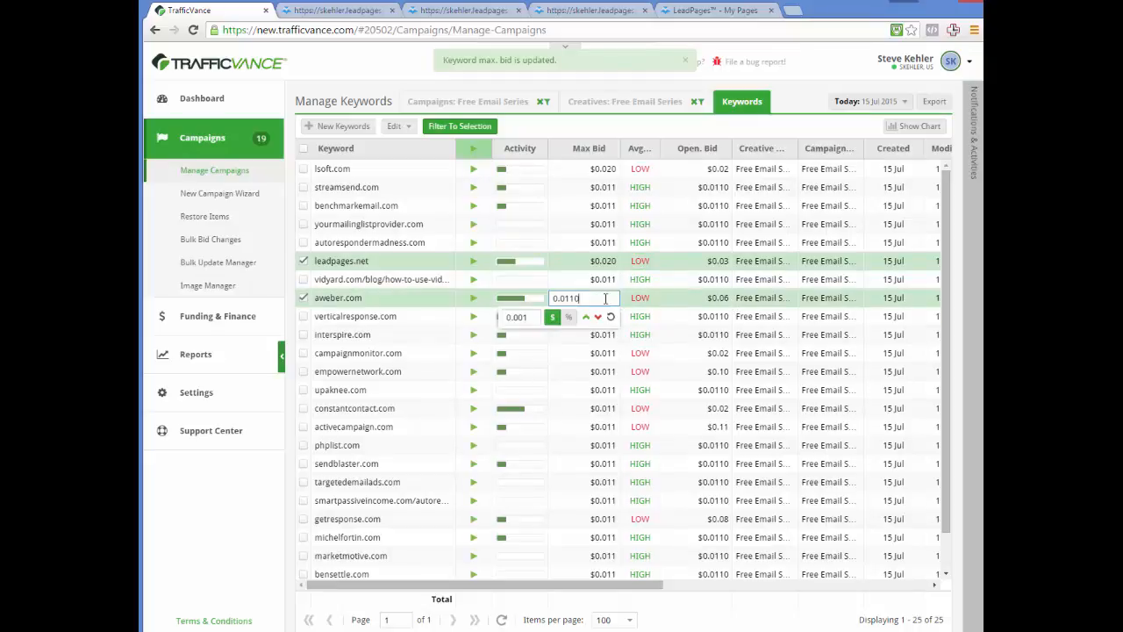
triple_click(586, 319)
left_click(586, 318)
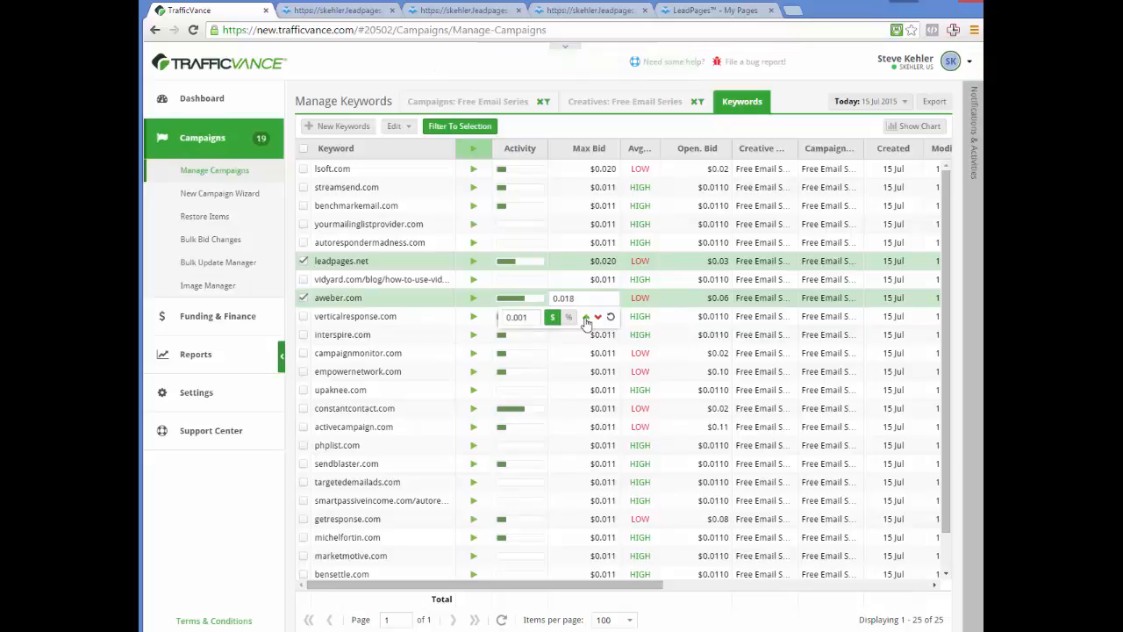
left_click(643, 297)
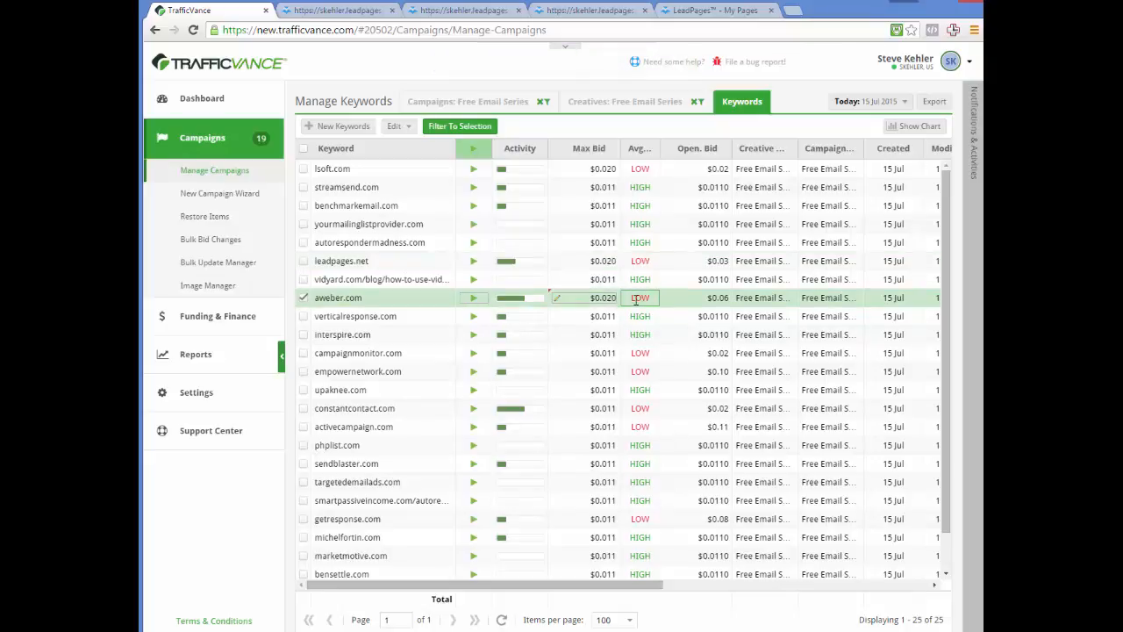
Raise the max bid of the campaignmonitor.com keyword to $0.020
left_click(639, 353)
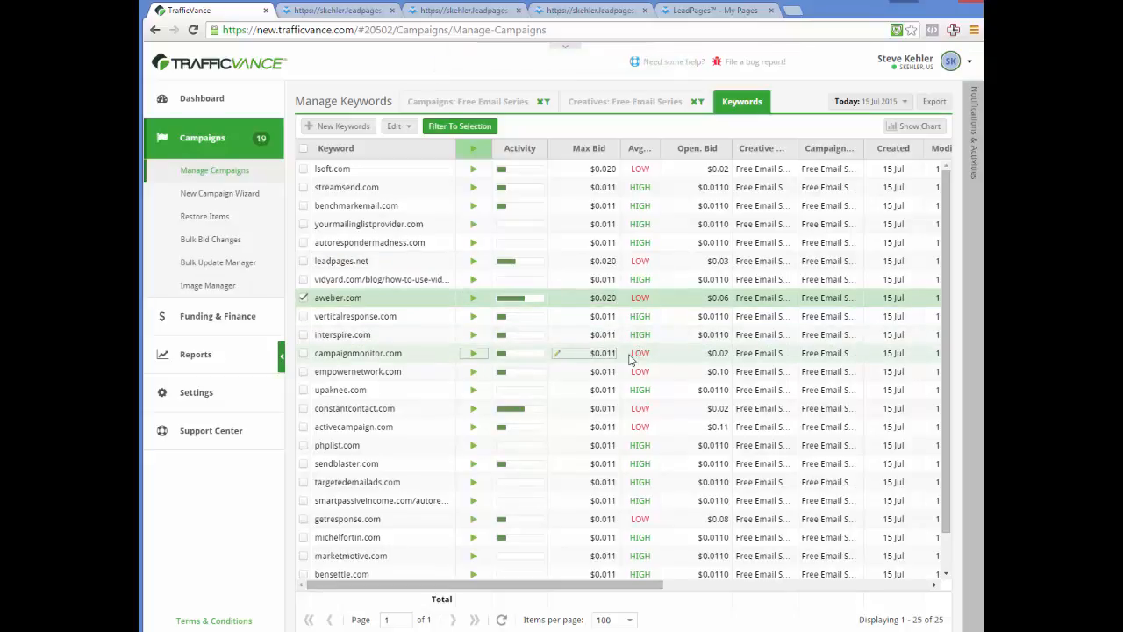
left_click(600, 356)
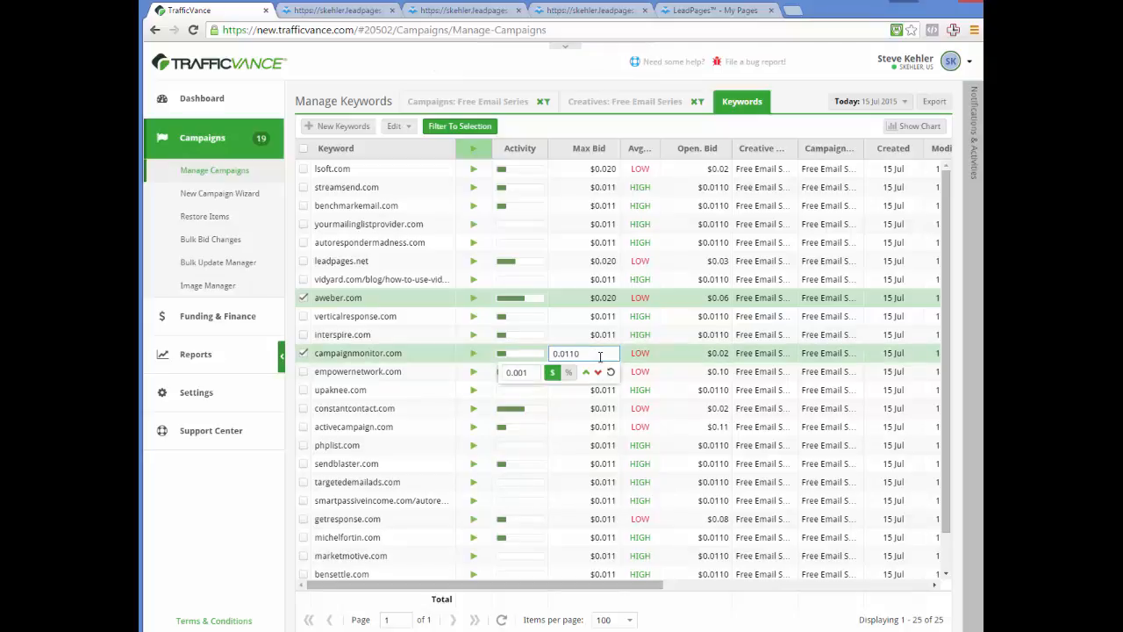
left_click(588, 373)
left_click(599, 372)
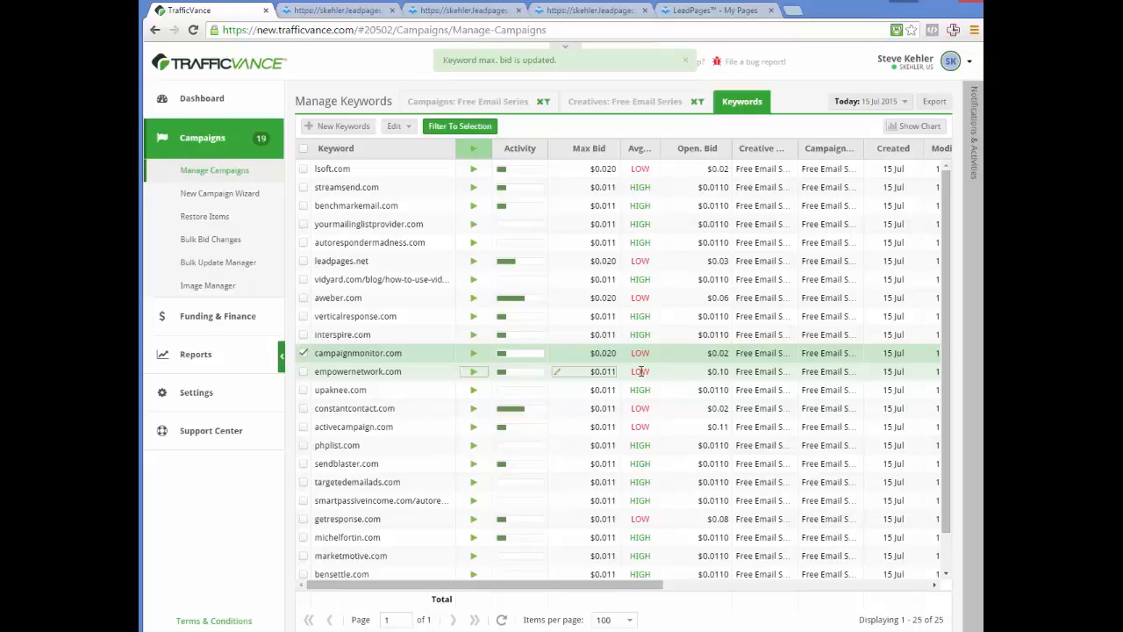
Raise the max bid of the empowernetwork.com keyword to $0.025
left_click(599, 371)
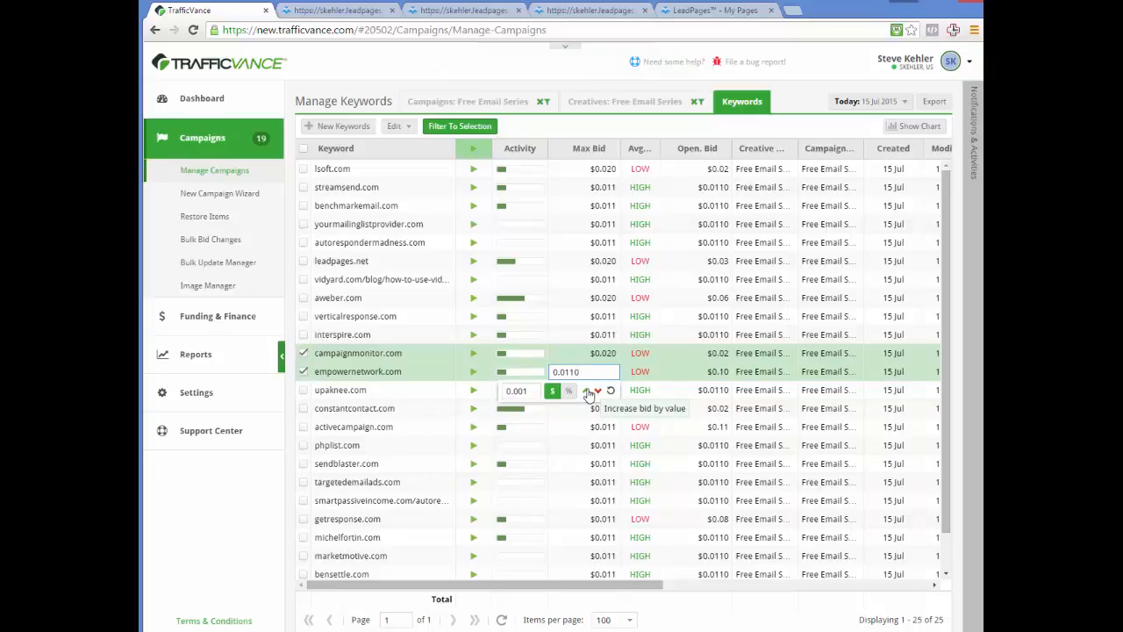
triple_click(588, 393)
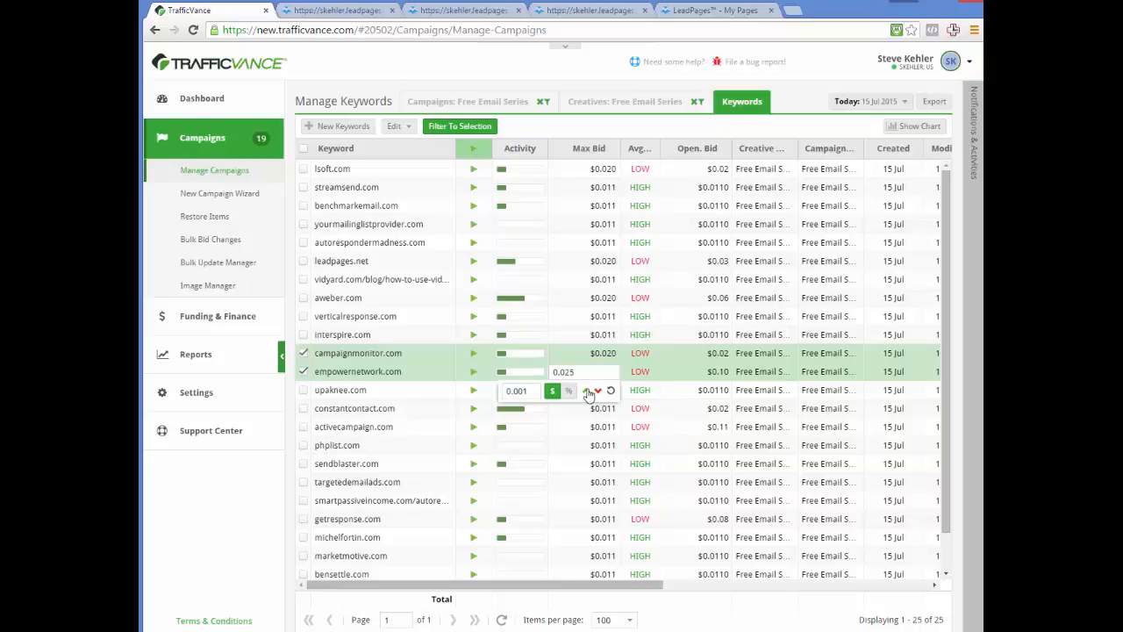
left_click(598, 391)
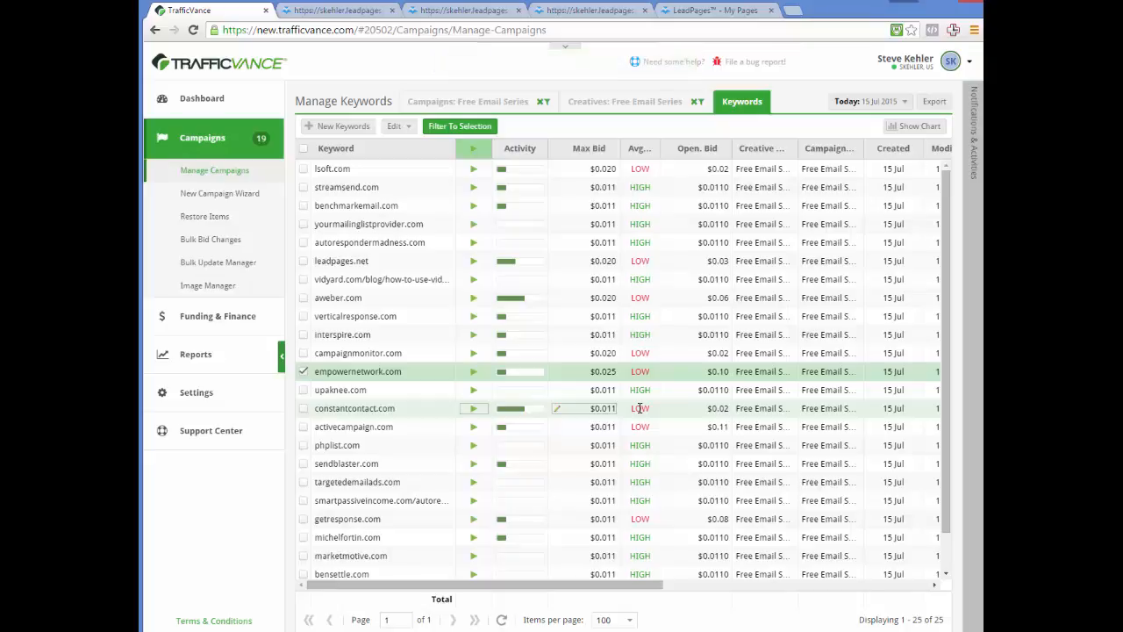
Raise the max bid of the constantcontact.com keyword to $0.015
left_click(640, 409)
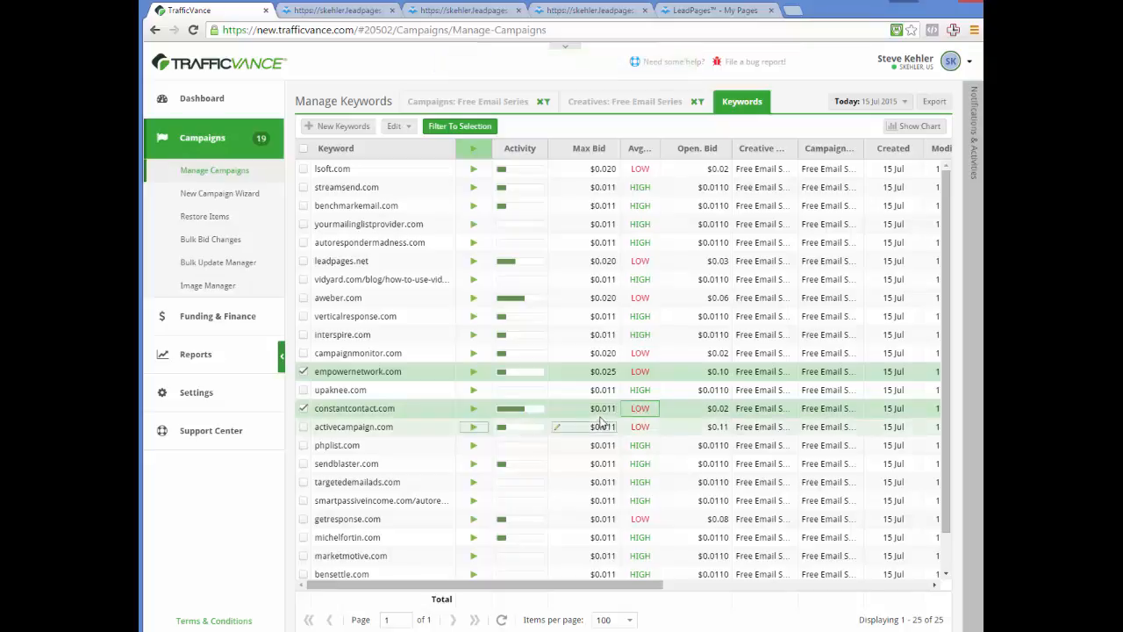
left_click(604, 409)
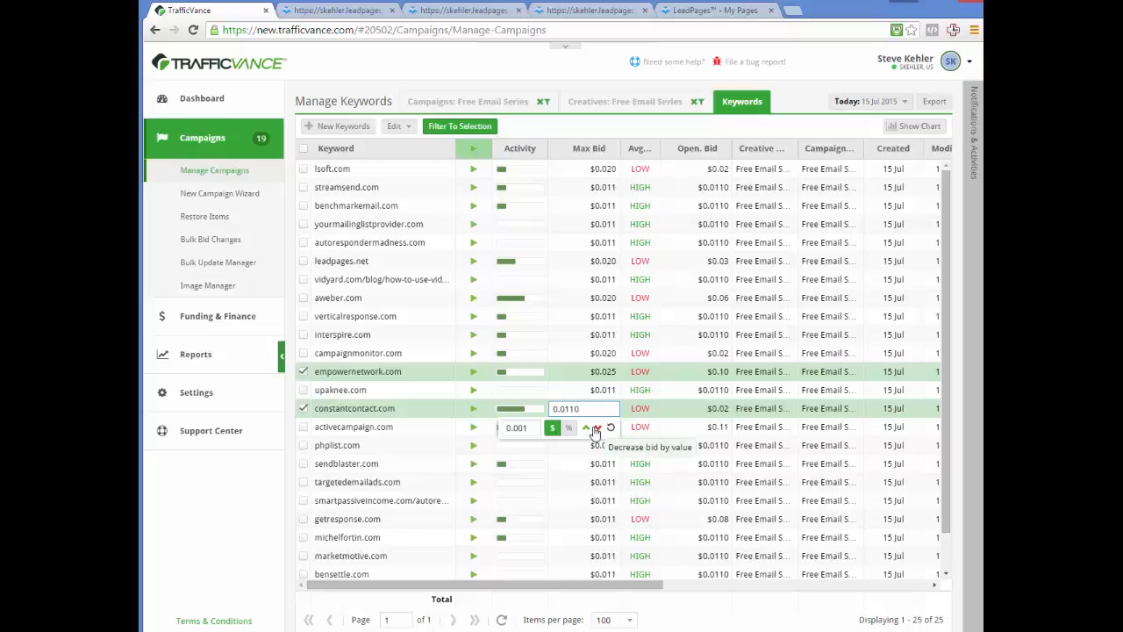
left_click(587, 429)
left_click(587, 429)
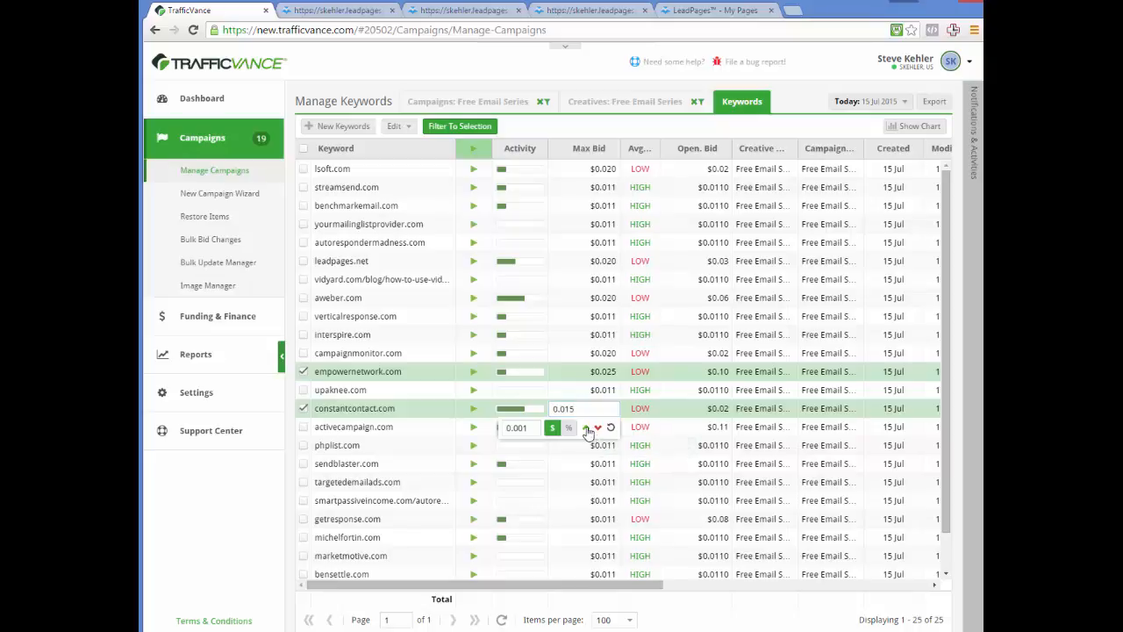
left_click(640, 408)
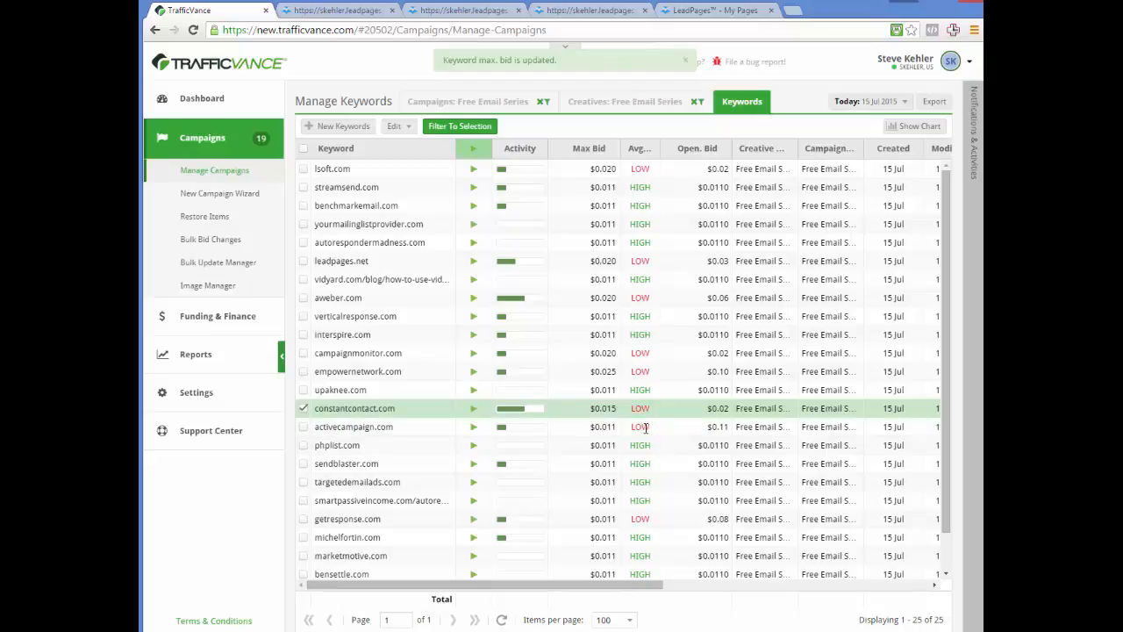
Raise the max bid of the activecampaign.com keyword to $0.025
left_click(603, 427)
left_click(588, 447)
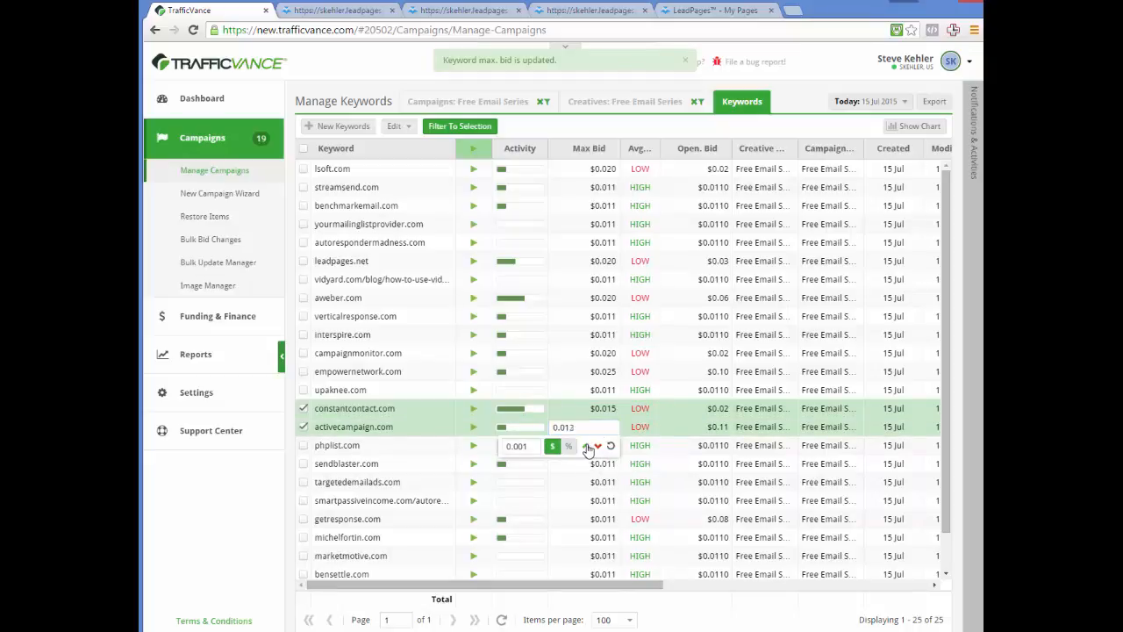
left_click(587, 446)
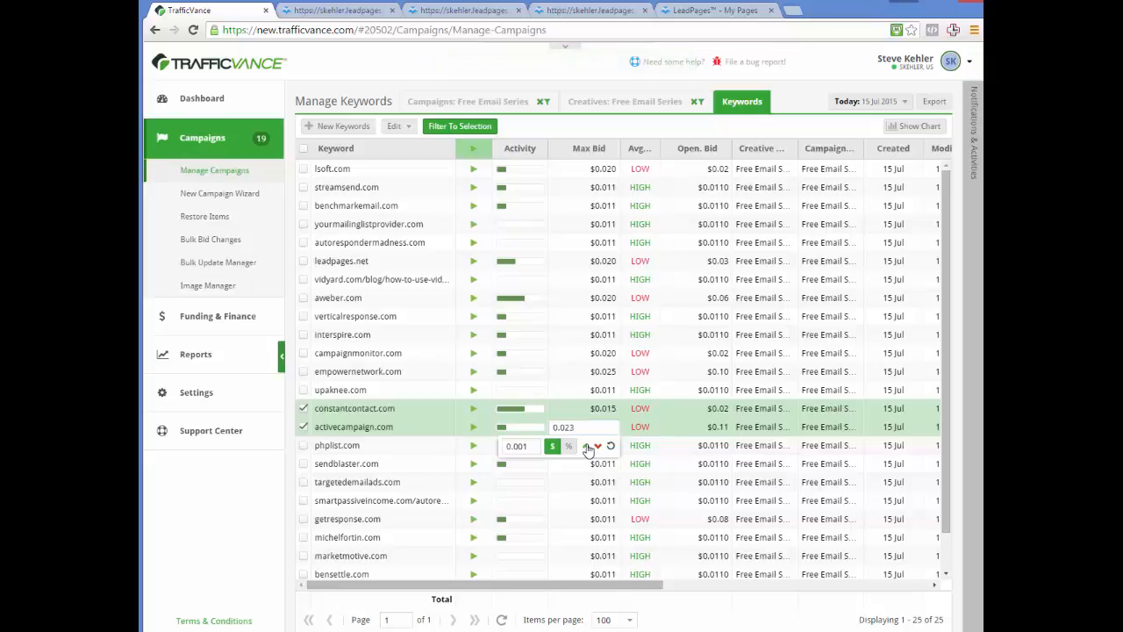
left_click(598, 446)
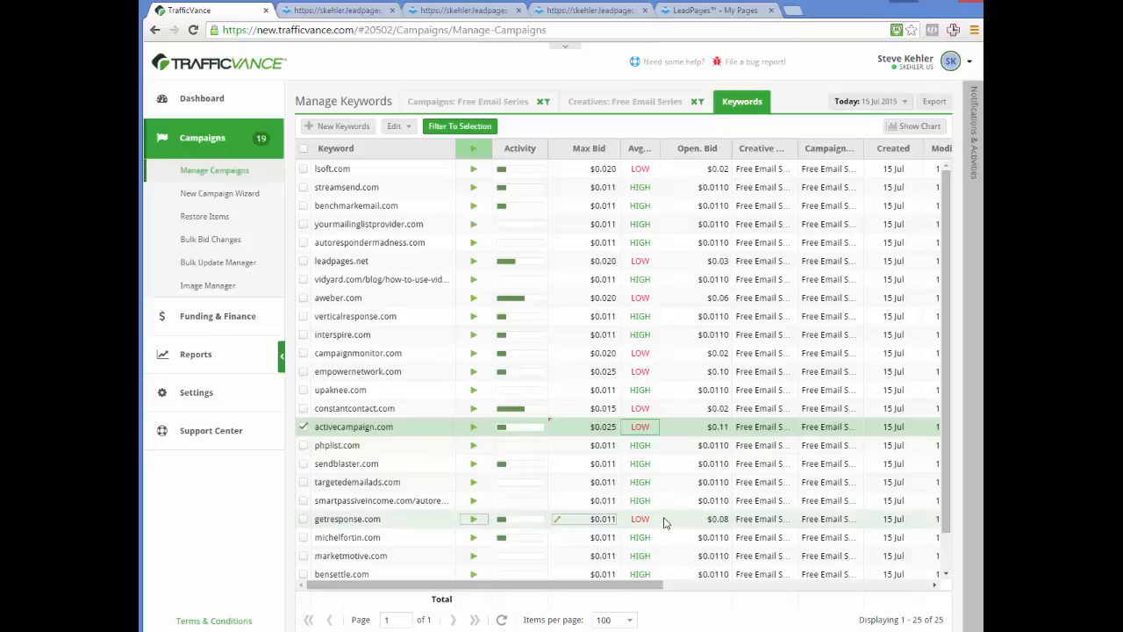
Raise the max bid of the getresponse.com keyword to $0.020
left_click(612, 518)
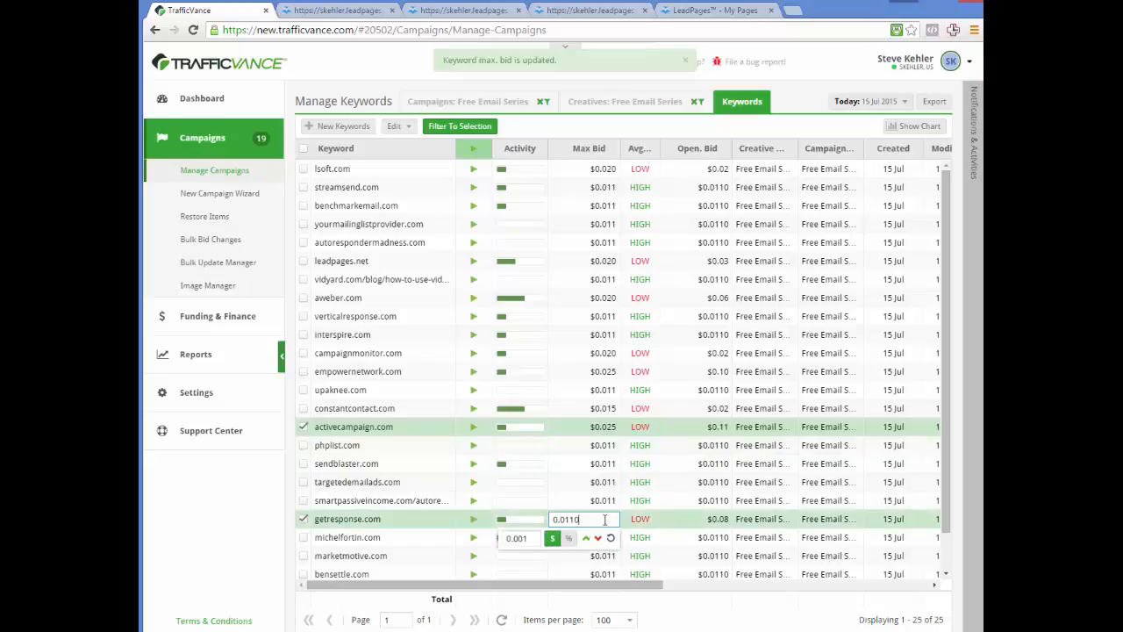
left_click(585, 540)
left_click(635, 519)
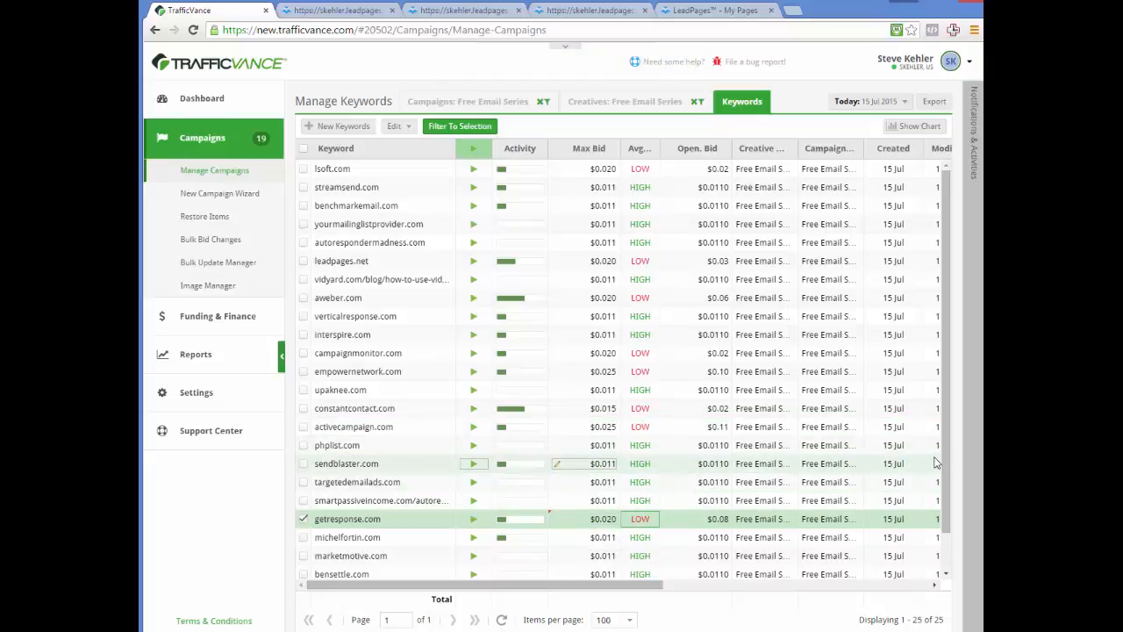
Raise the max bid of the clickfunnels.com keyword at the end of the list to $0.025
left_click_drag(946, 475, 944, 517)
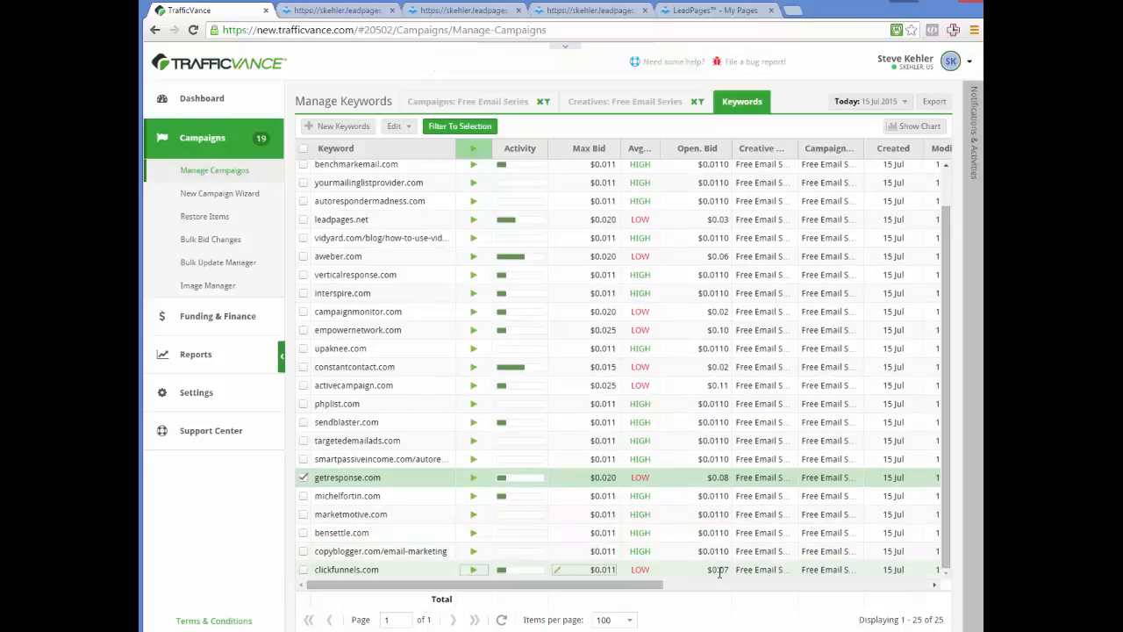
left_click(606, 572)
left_click(587, 589)
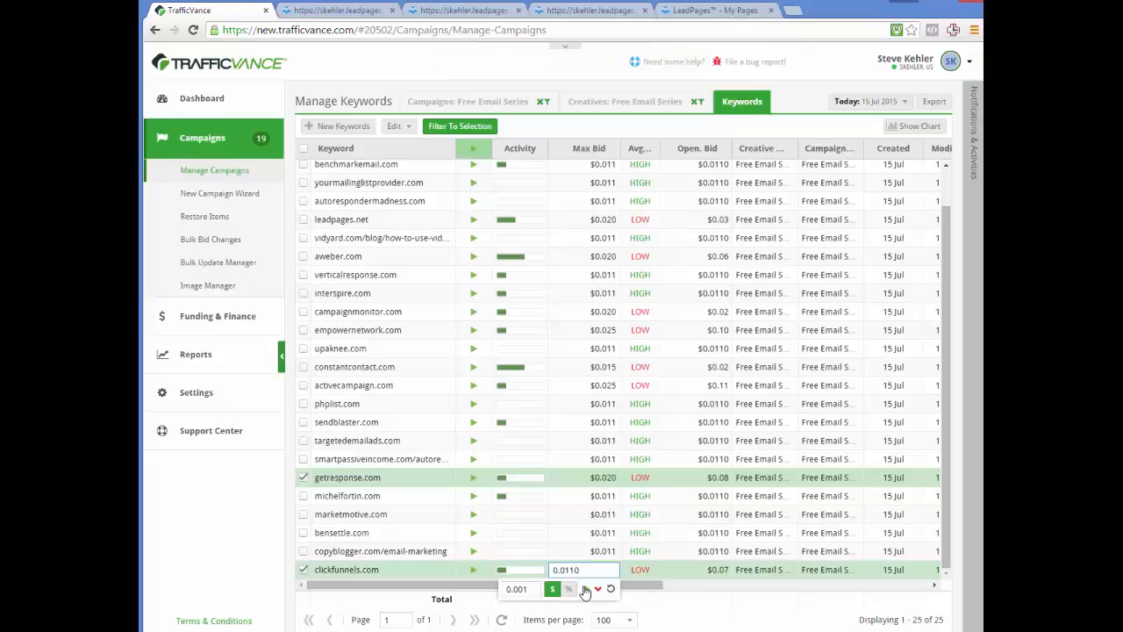
left_click(586, 589)
left_click(598, 589)
left_click(634, 570)
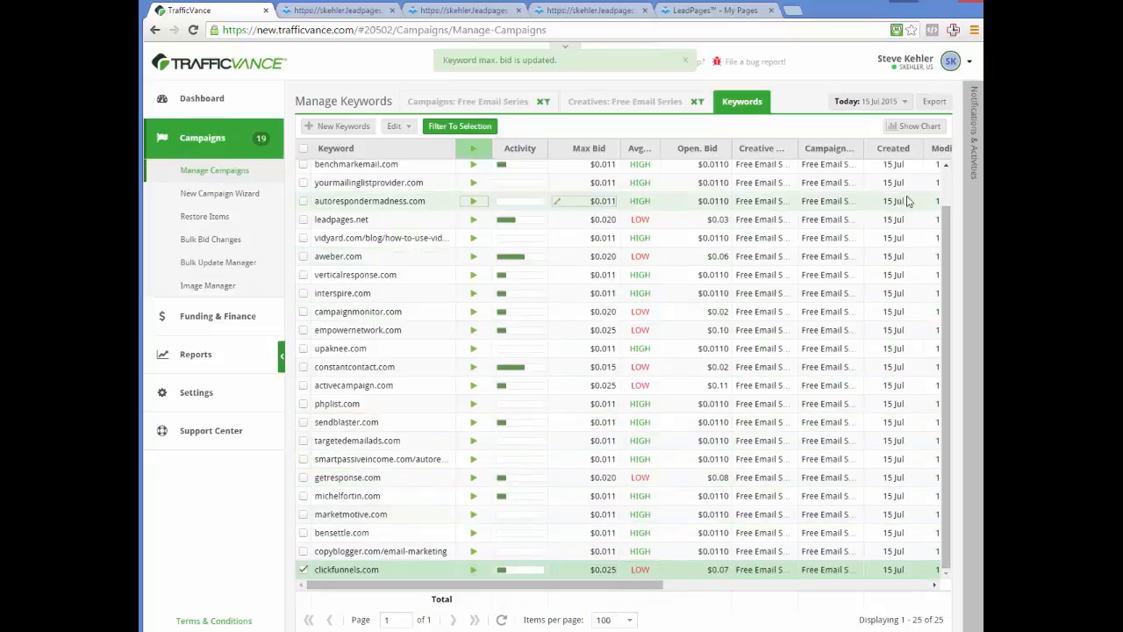
Clear the Free Email Series filters and open the keyword list of the Home Selling Secrets campaign's creative
scroll(501, 185, "up", 2)
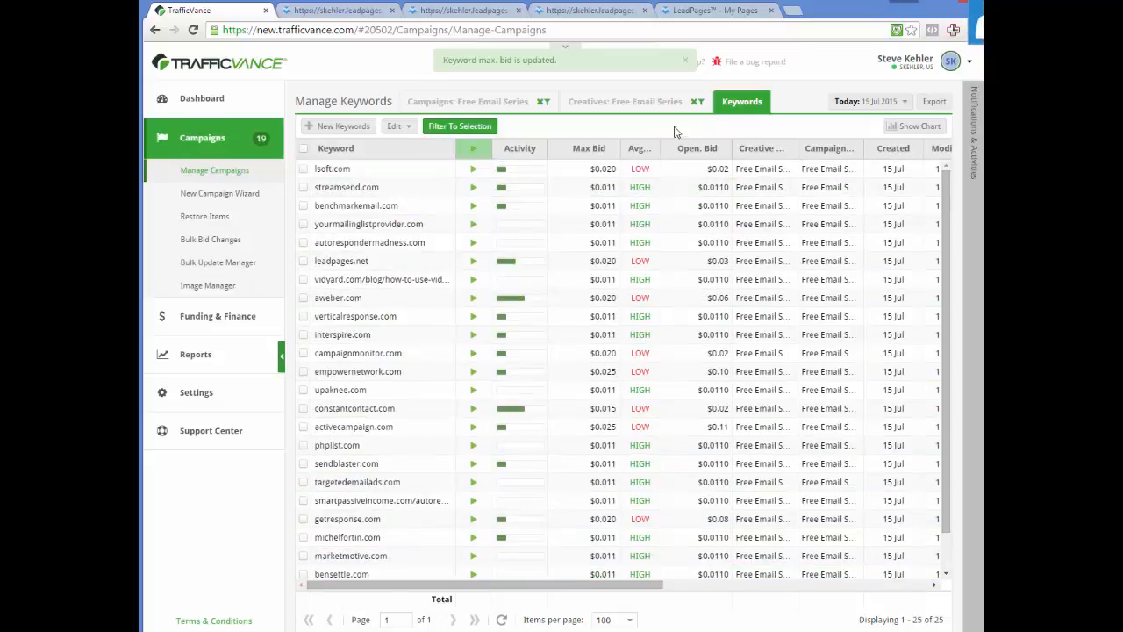
left_click(693, 102)
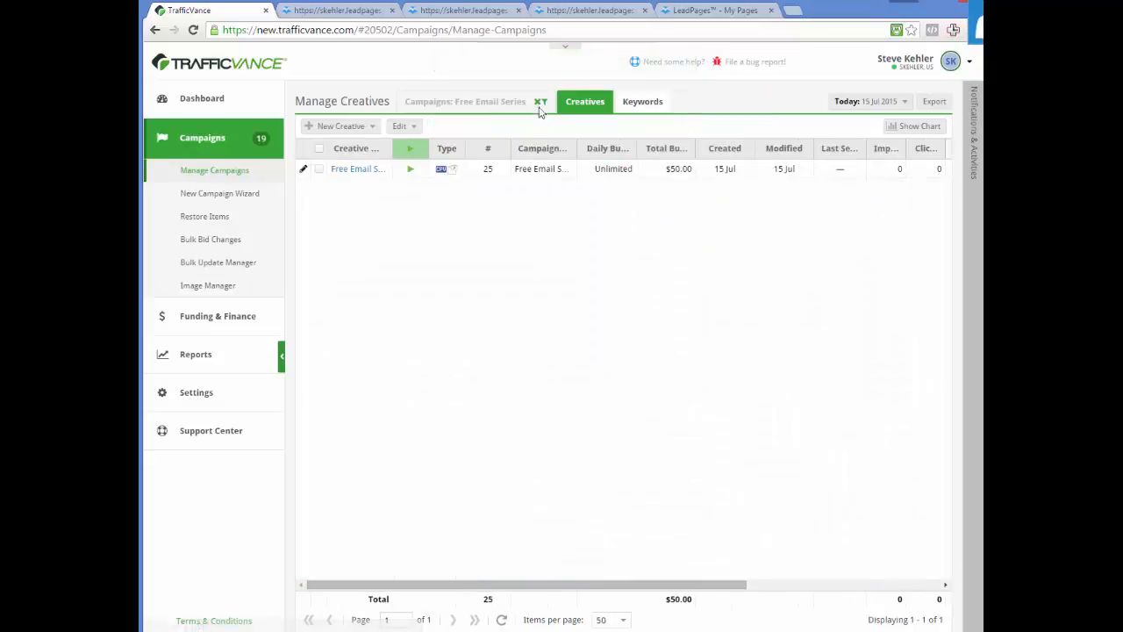
left_click(539, 103)
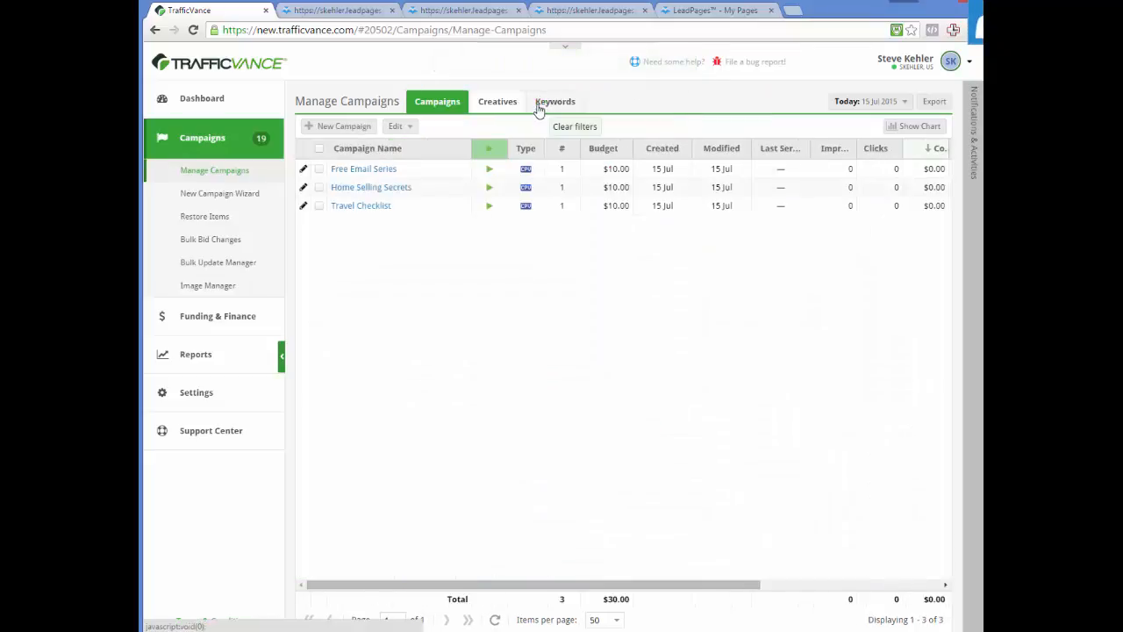
left_click(386, 189)
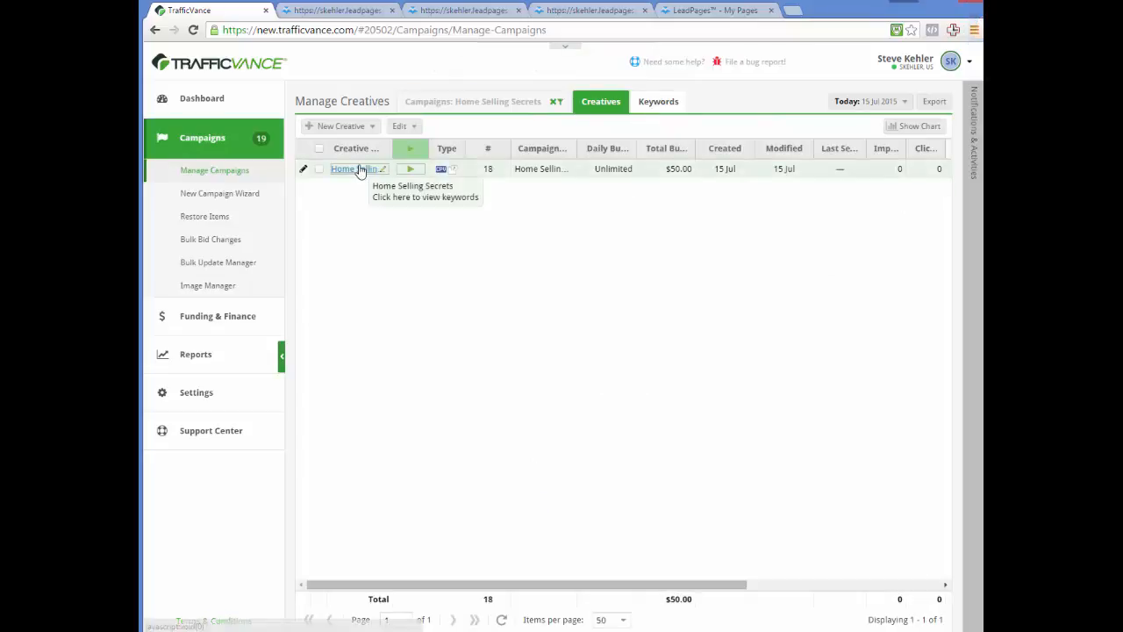
left_click(358, 170)
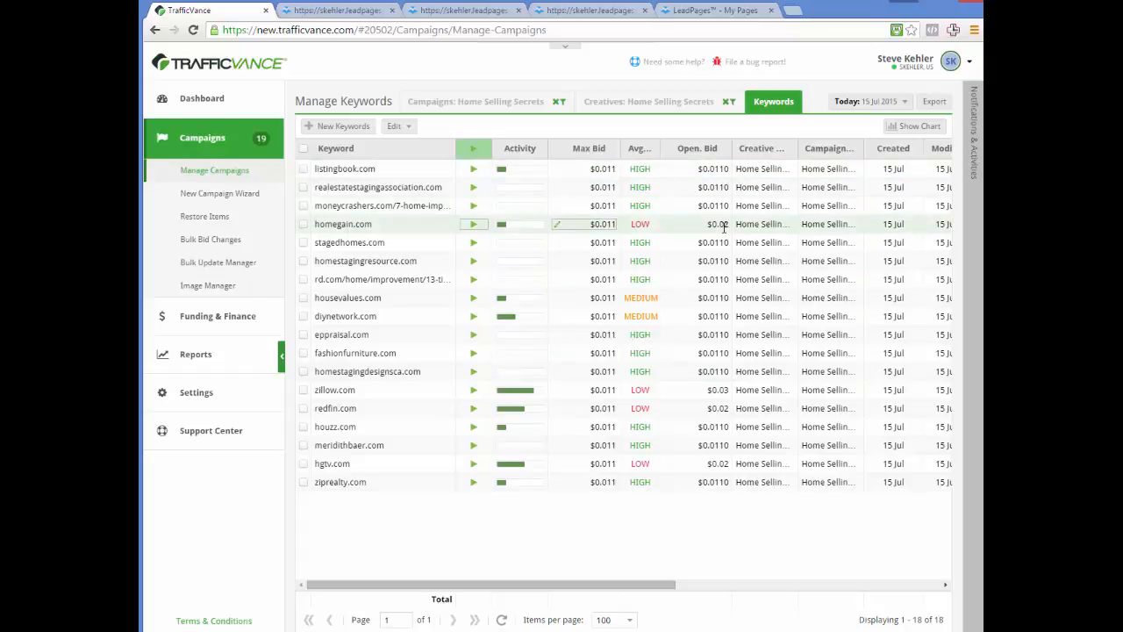
Raise the max bid of the homegain.com keyword to $0.020
left_click(609, 223)
left_click(587, 245)
left_click(586, 245)
left_click(586, 245)
left_click(587, 245)
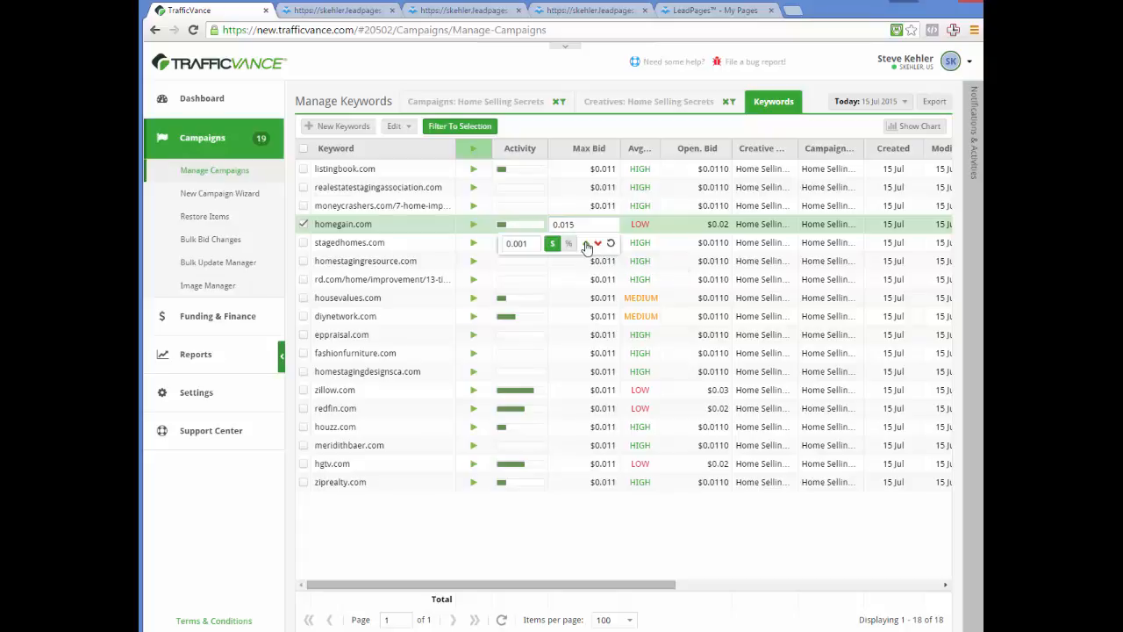
left_click(586, 245)
left_click(641, 223)
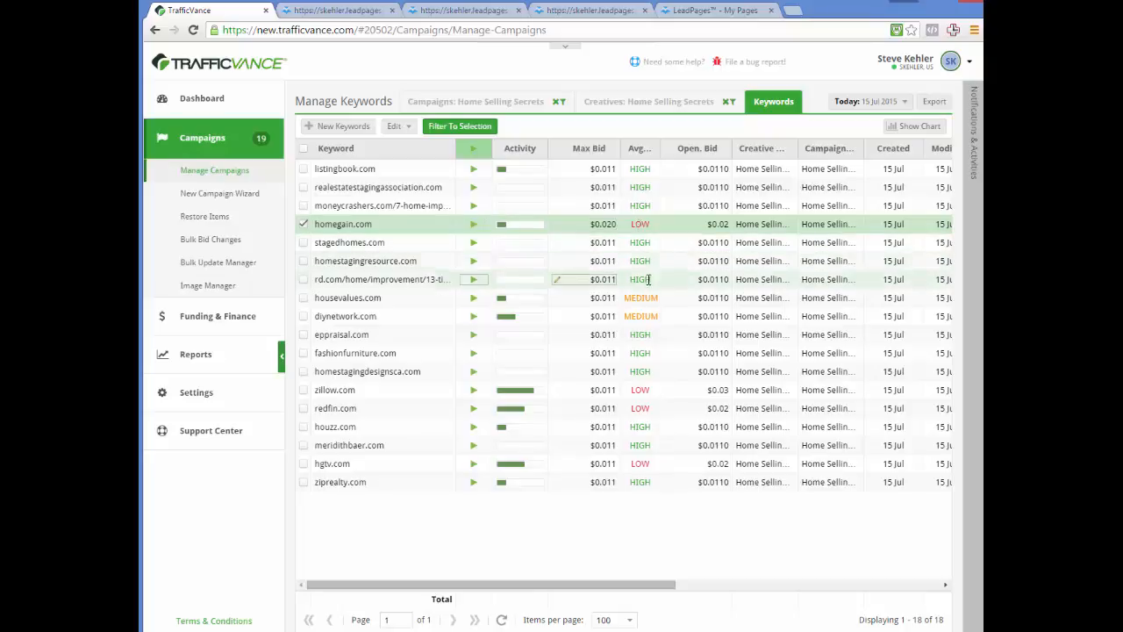
Raise the max bid of the housevalues.com keyword to $0.020
left_click(607, 300)
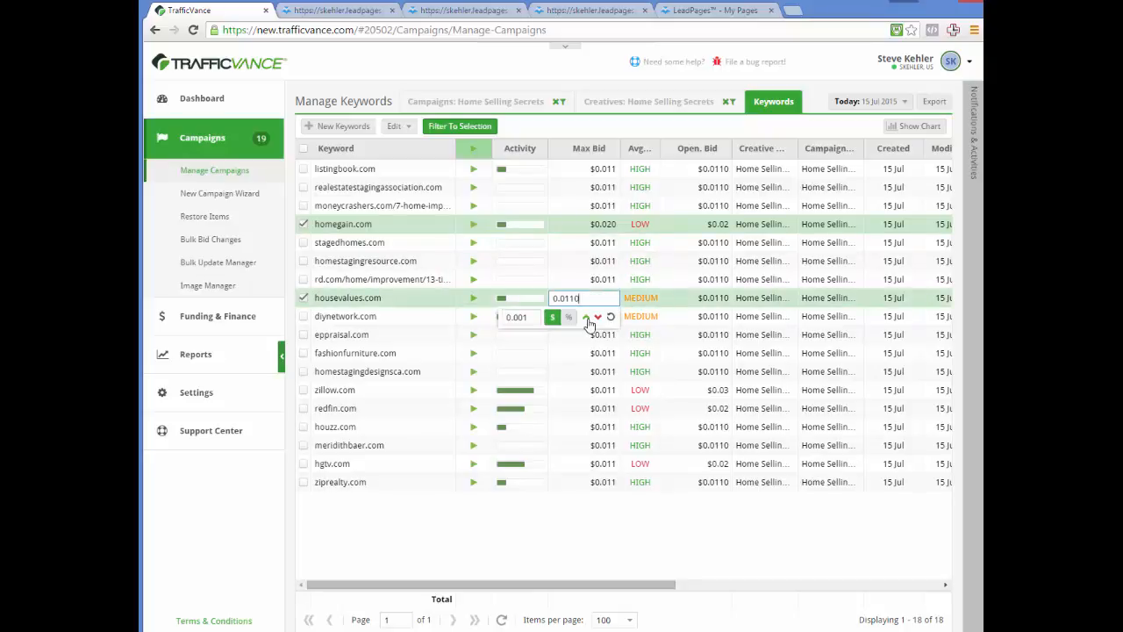
left_click(587, 317)
left_click(588, 320)
left_click(646, 299)
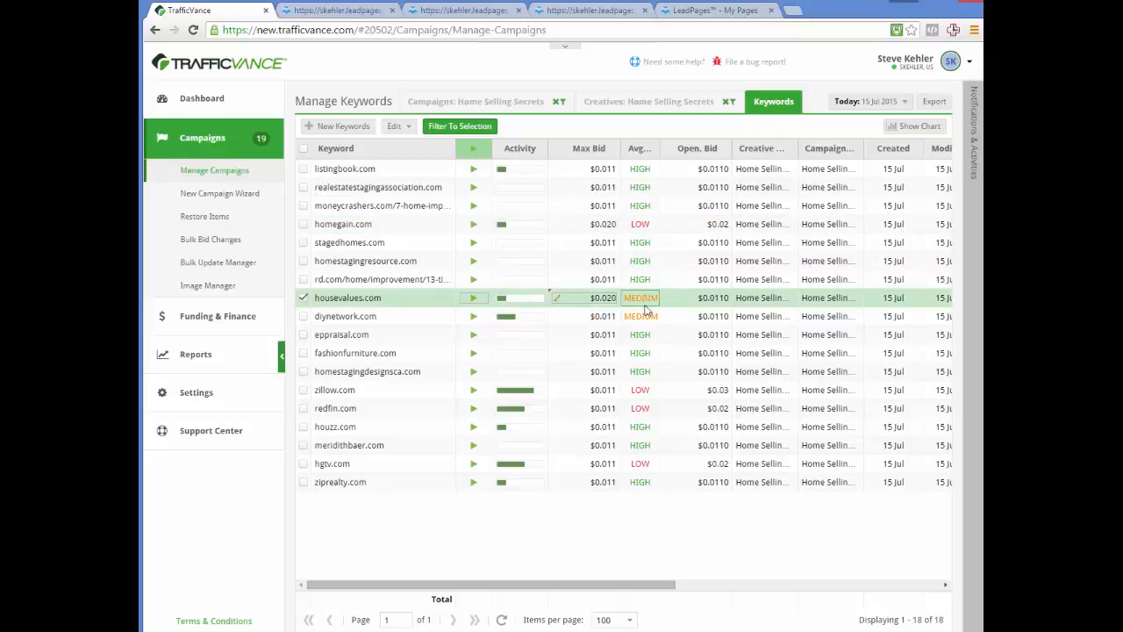
Raise the max bid of the diynetwork.com keyword to $0.020
left_click(600, 318)
left_click(587, 336)
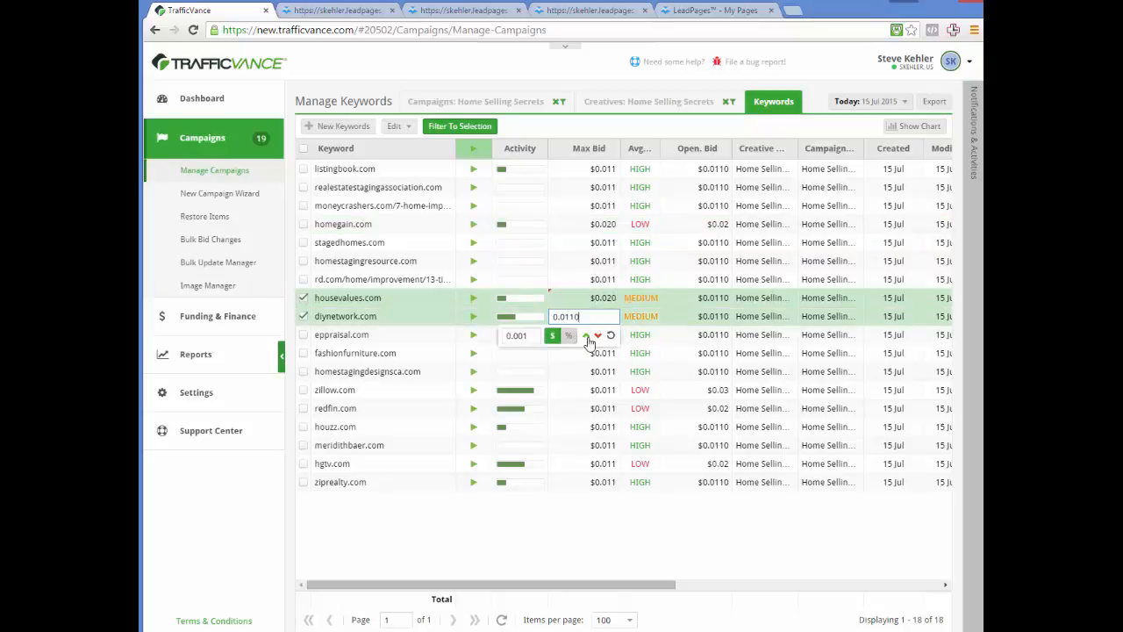
left_click(587, 337)
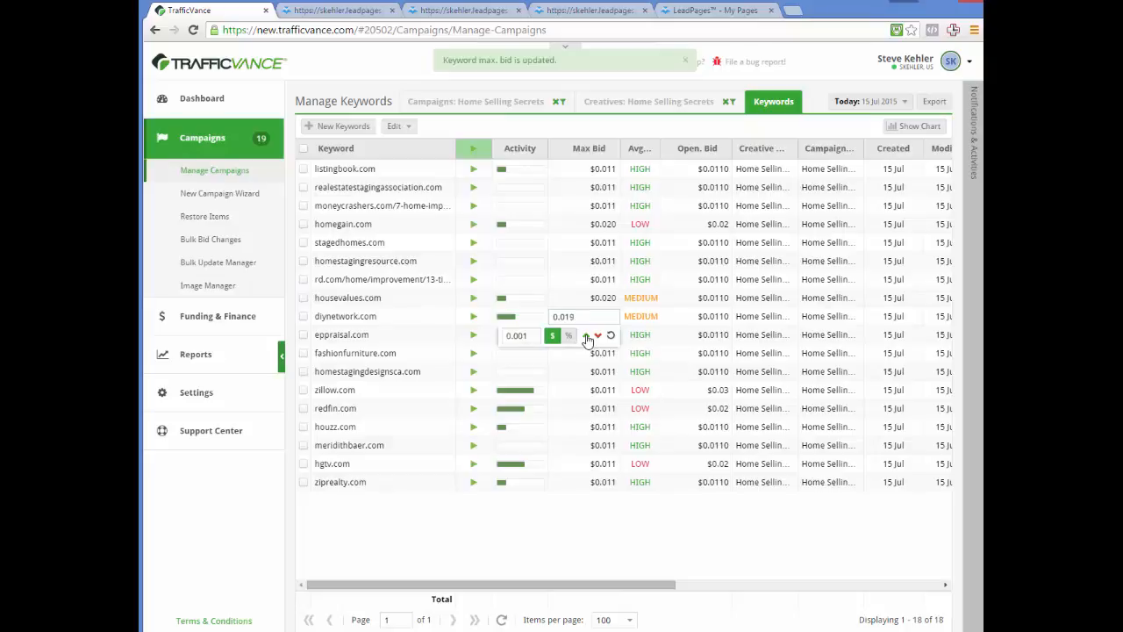
left_click(588, 336)
left_click(642, 316)
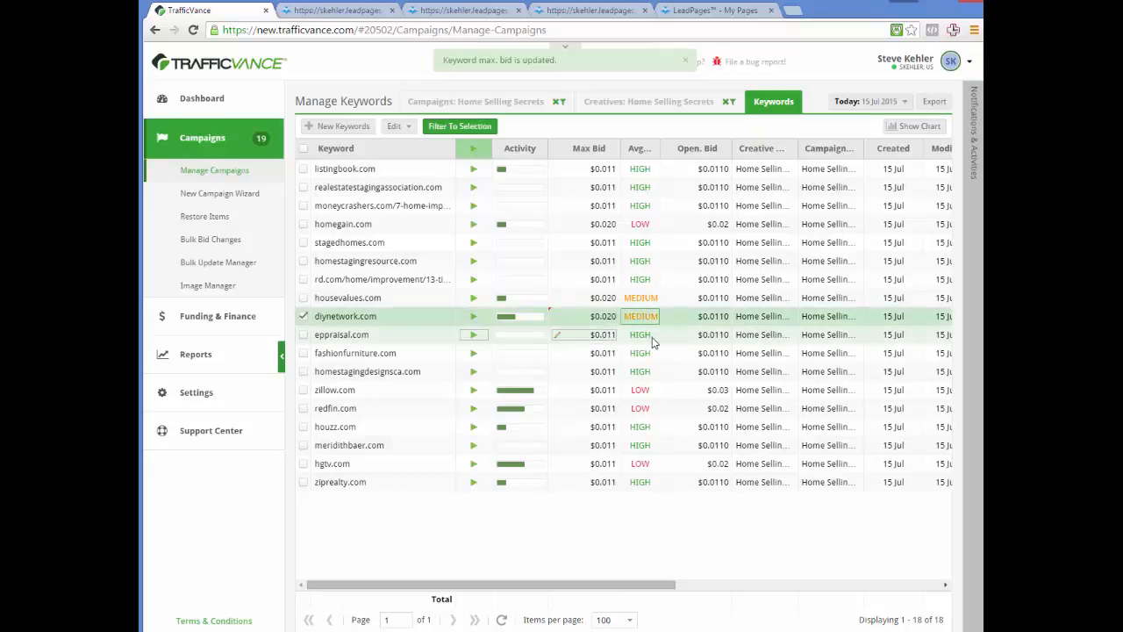
Raise the max bid of the zillow.com keyword to $0.020
left_click(641, 391)
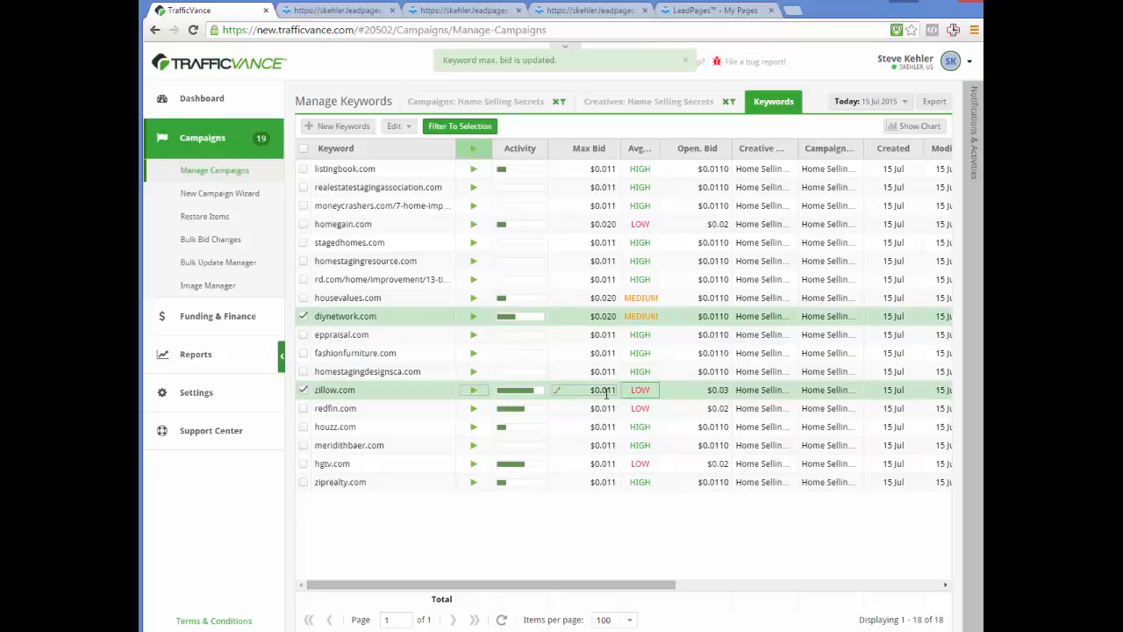
left_click(605, 392)
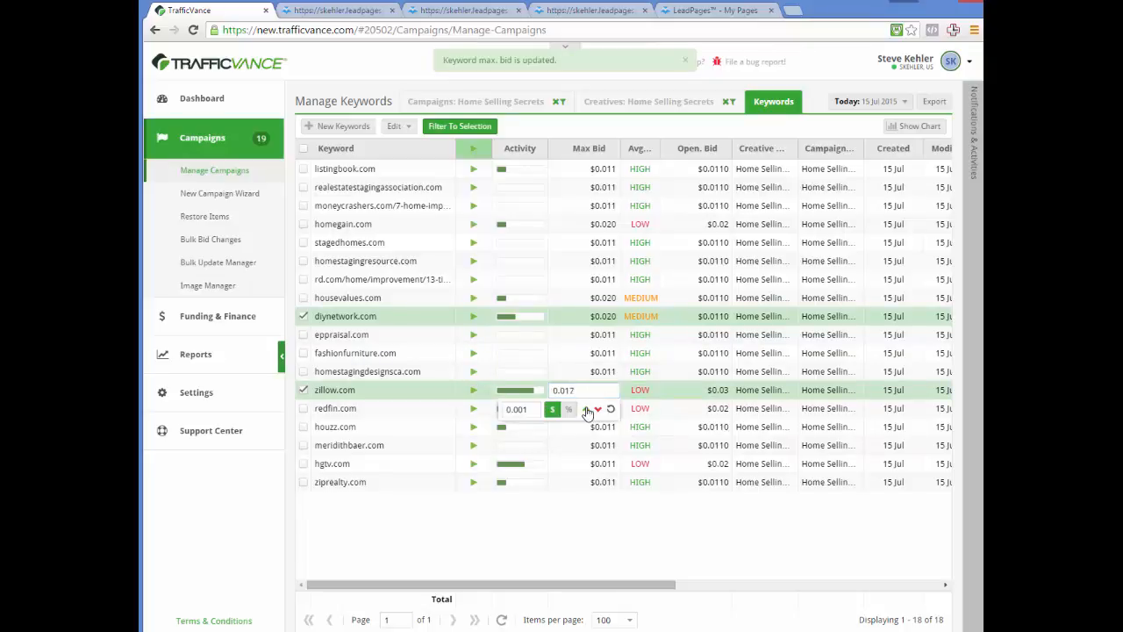
left_click(587, 411)
left_click(587, 410)
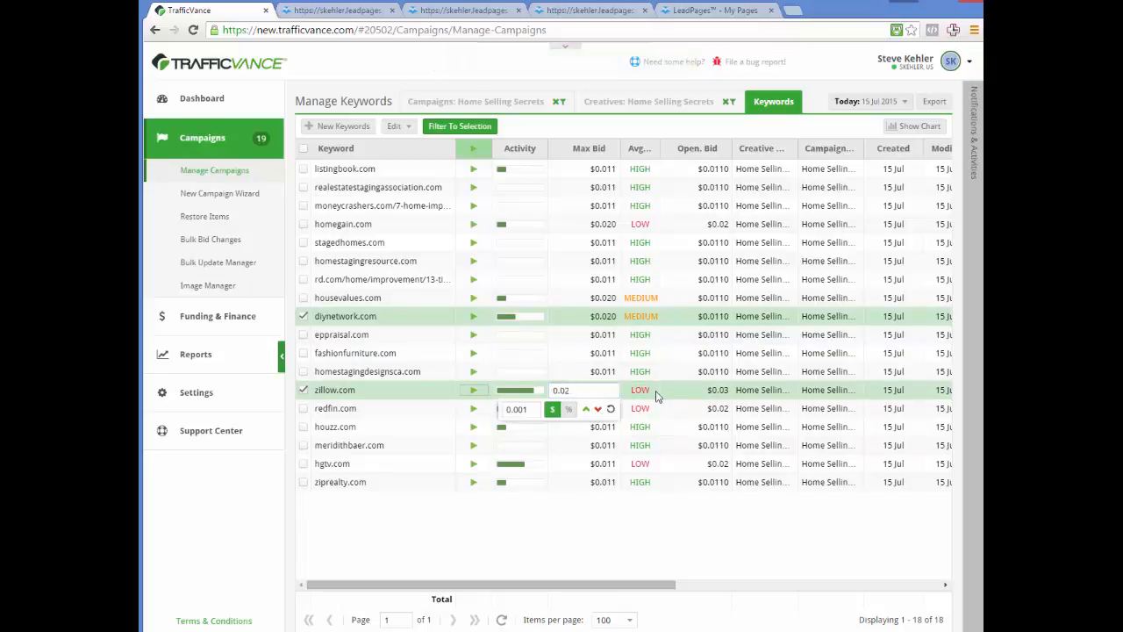
left_click(654, 393)
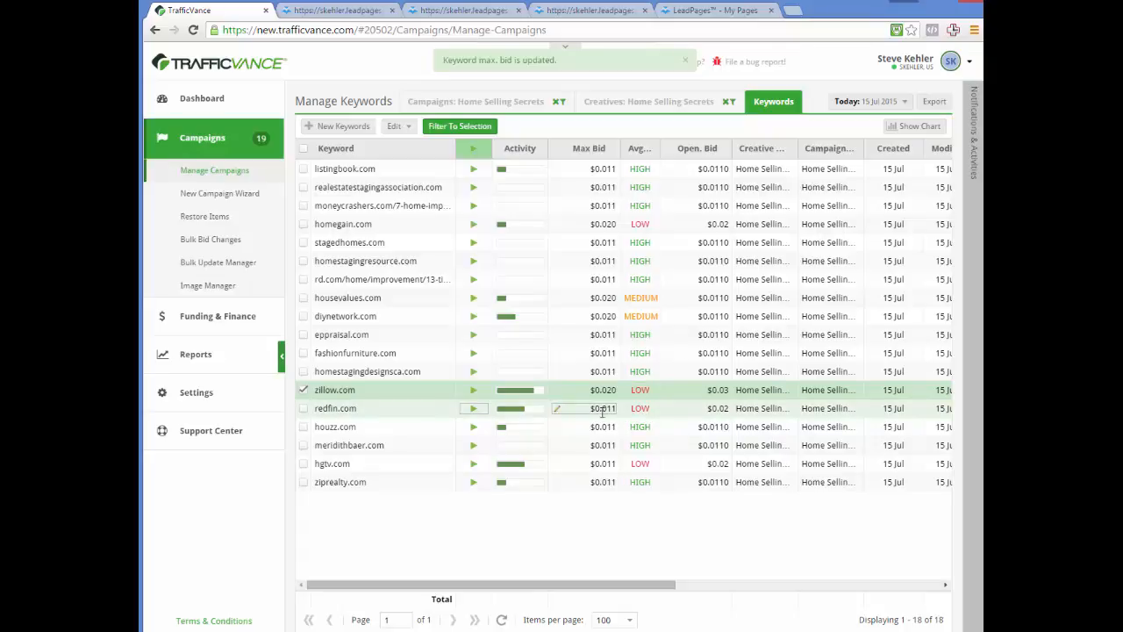
Raise the max bid of the redfin.com keyword to $0.020
left_click(603, 409)
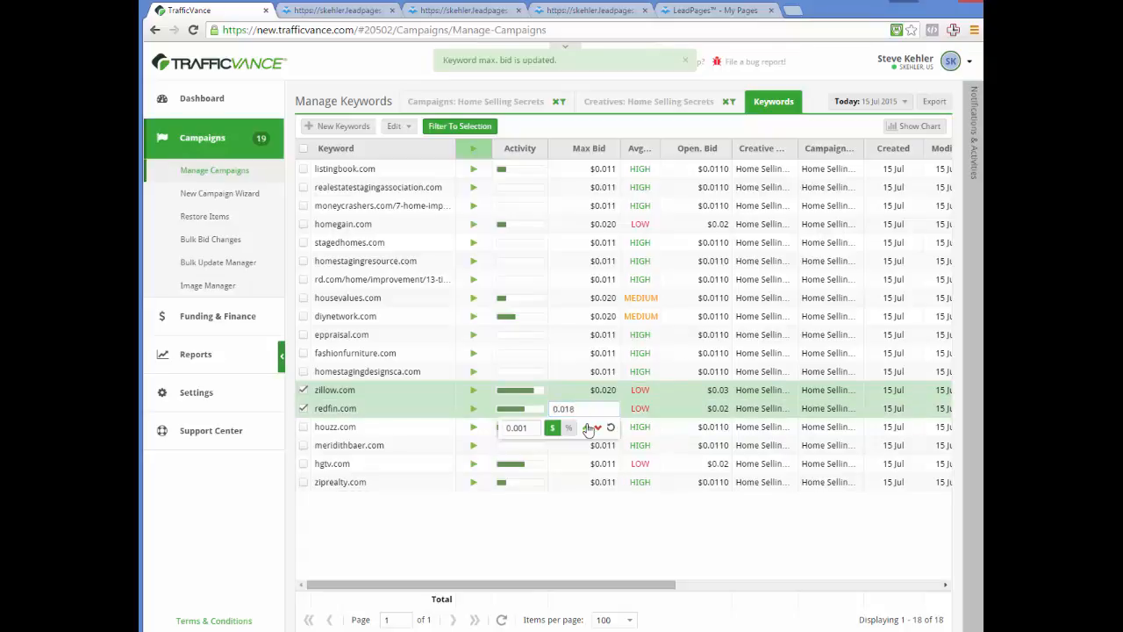
left_click(588, 429)
left_click(639, 409)
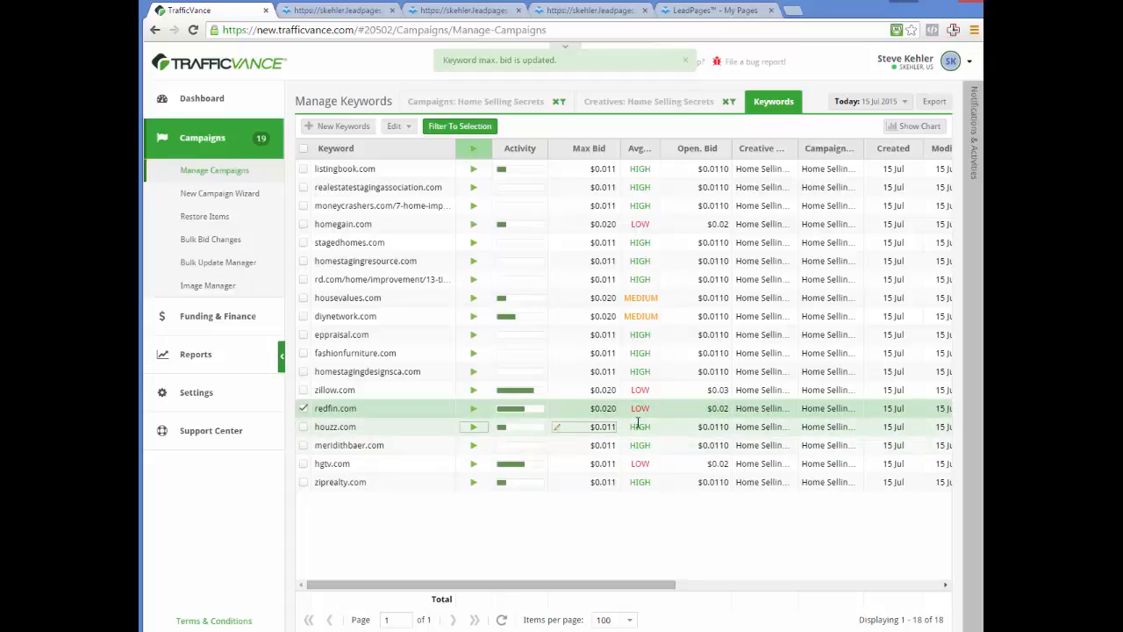
Raise the max bid of the hgtv.com keyword to $0.020
left_click(637, 466)
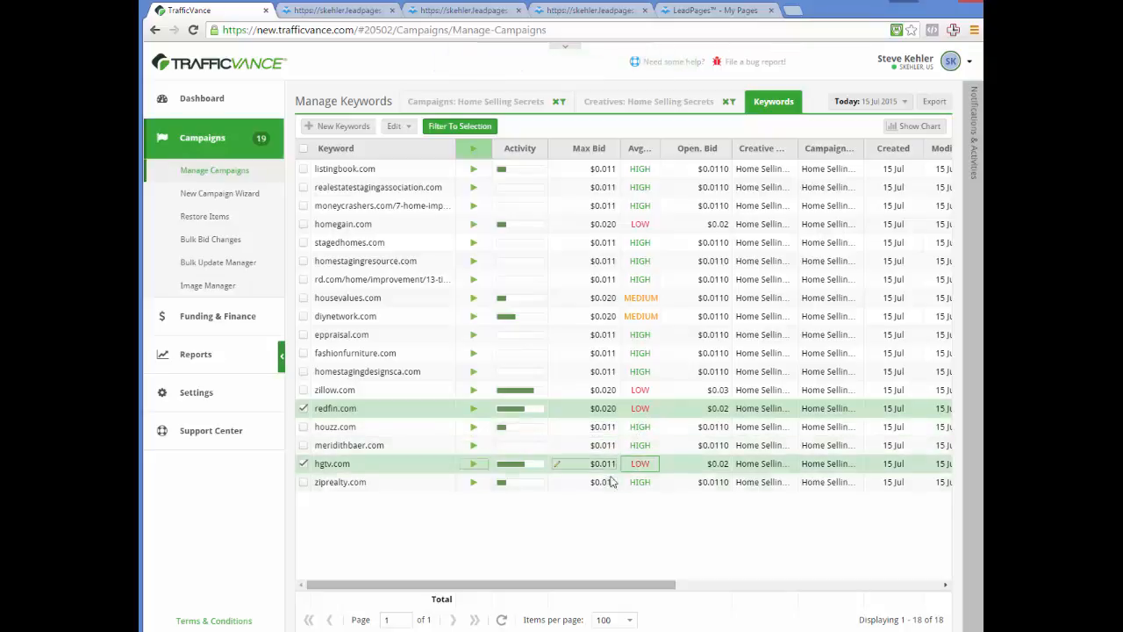
left_click(607, 467)
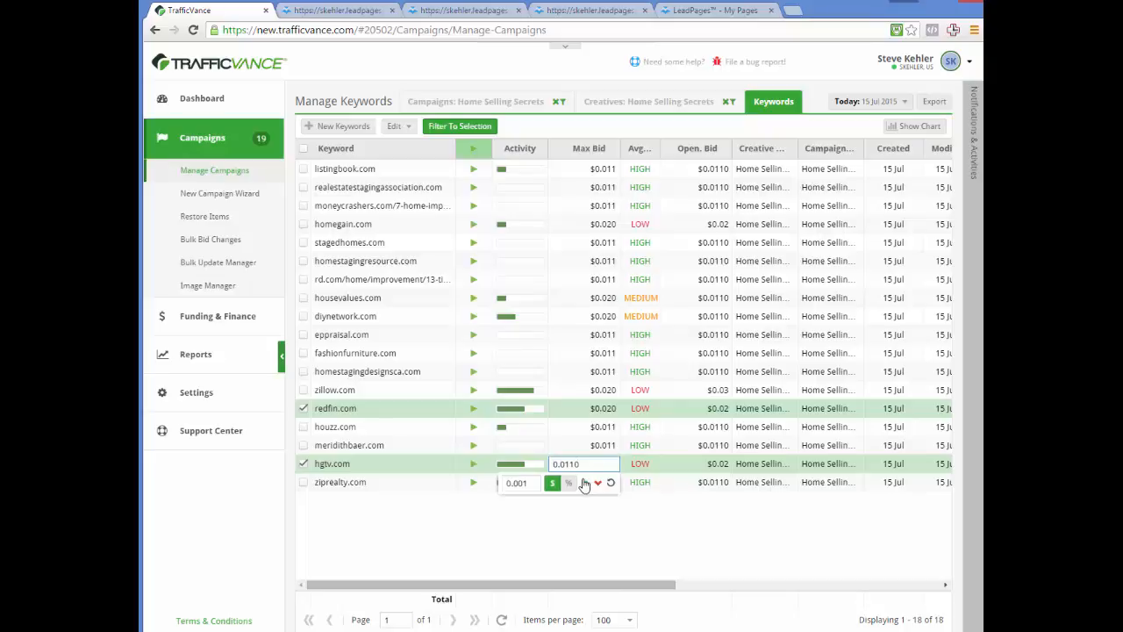
left_click(585, 485)
left_click(585, 485)
left_click(585, 485)
left_click(672, 466)
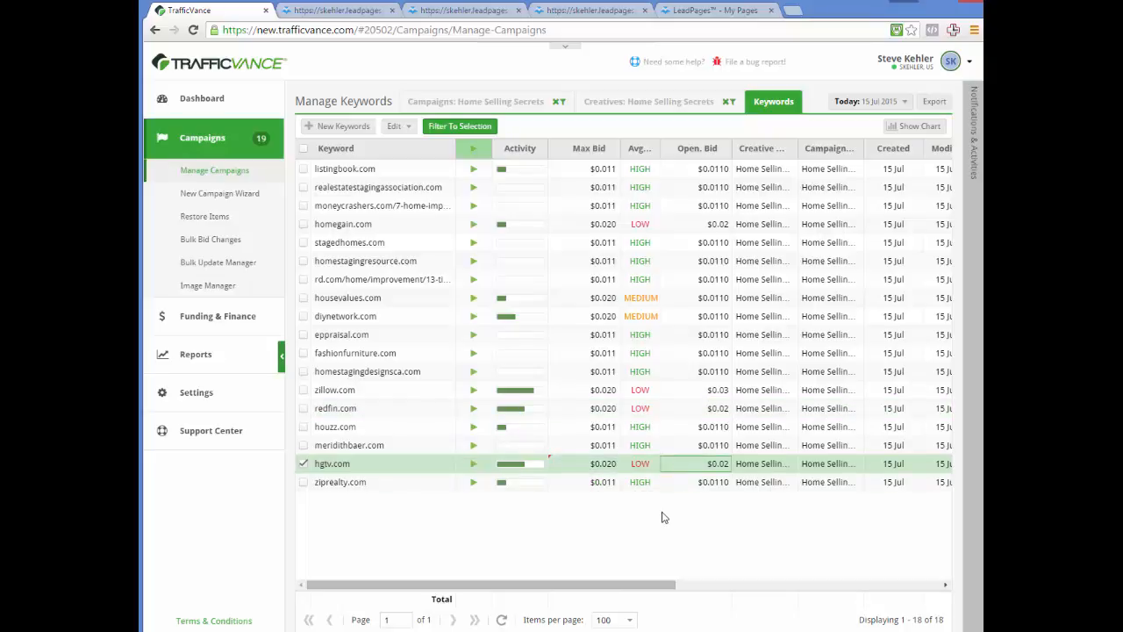
Clear the Home Selling Secrets filters and review the keyword ranks of the Travel Checklist campaign's creative
left_click(728, 106)
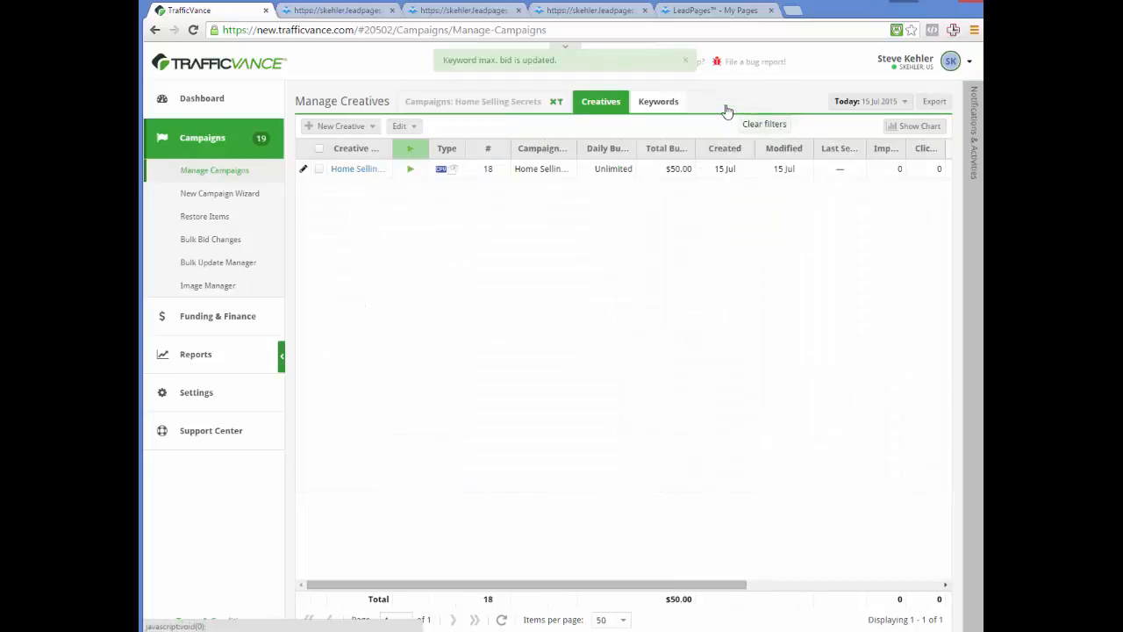
left_click(554, 107)
left_click(383, 207)
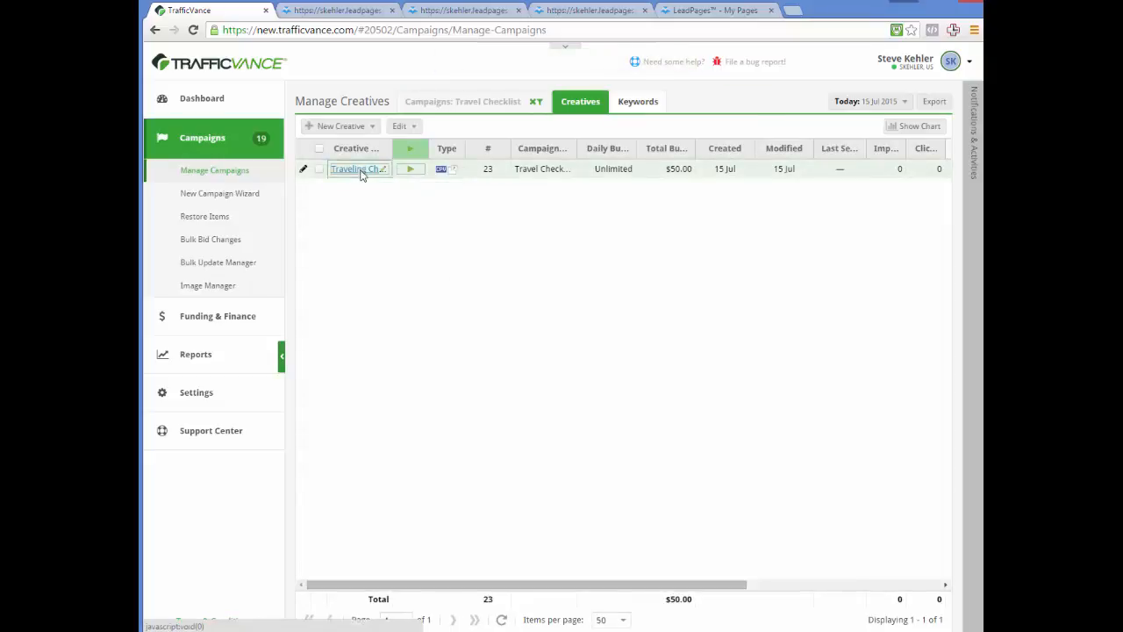
left_click(358, 169)
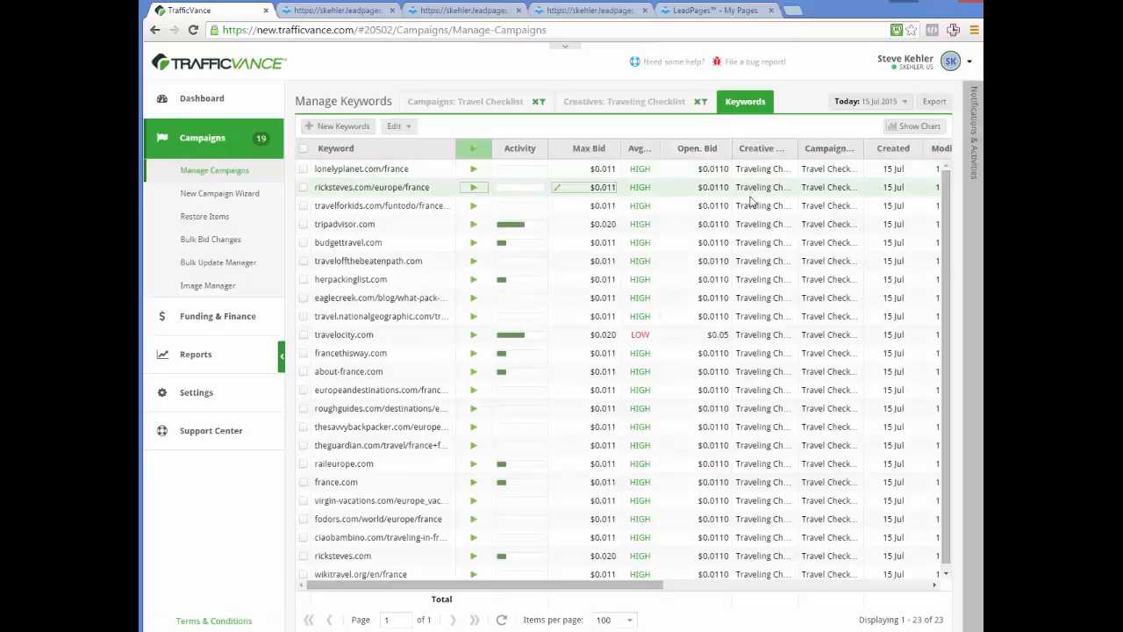
left_click_drag(945, 195, 942, 240)
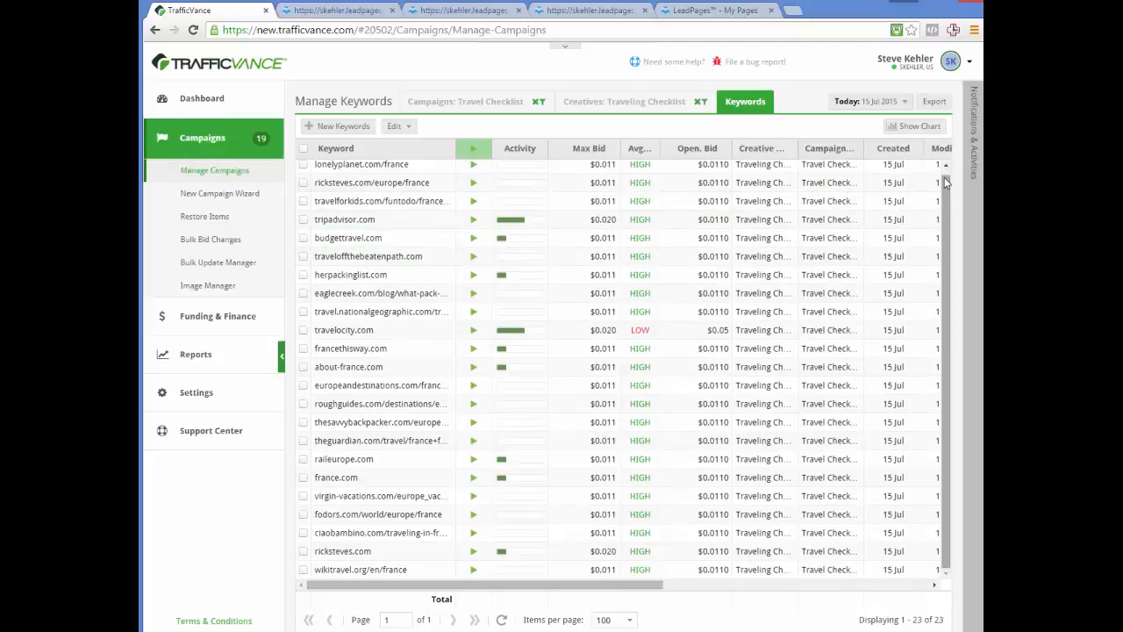
left_click_drag(945, 182, 948, 174)
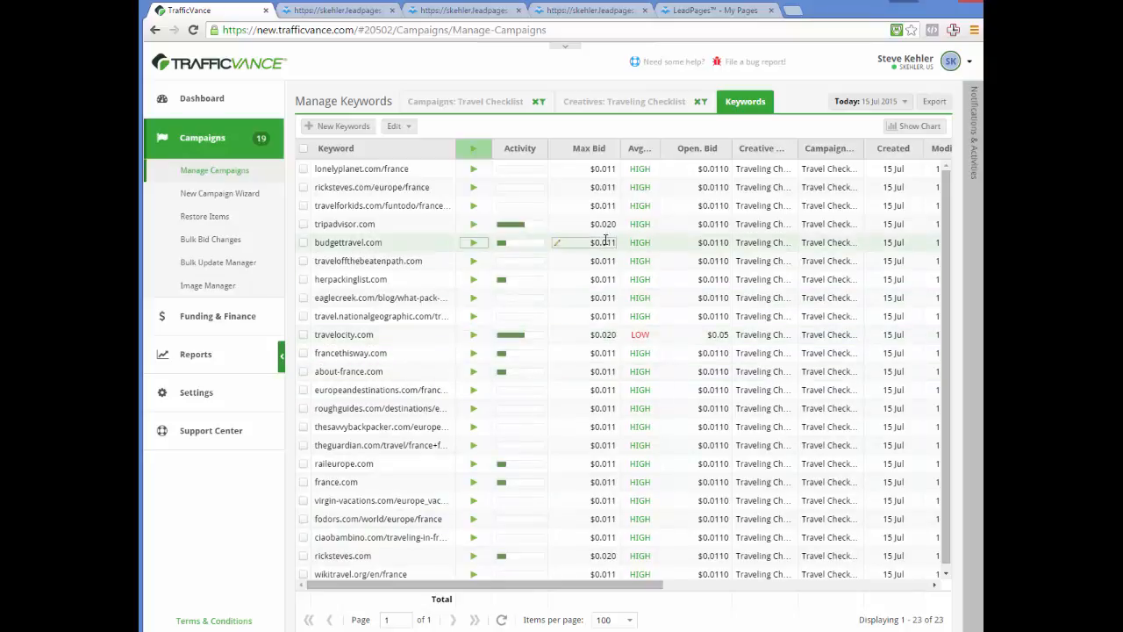
Clear the Travel Checklist filters and review the bids and average ranks of the Free Email Series creative's keywords
left_click(700, 103)
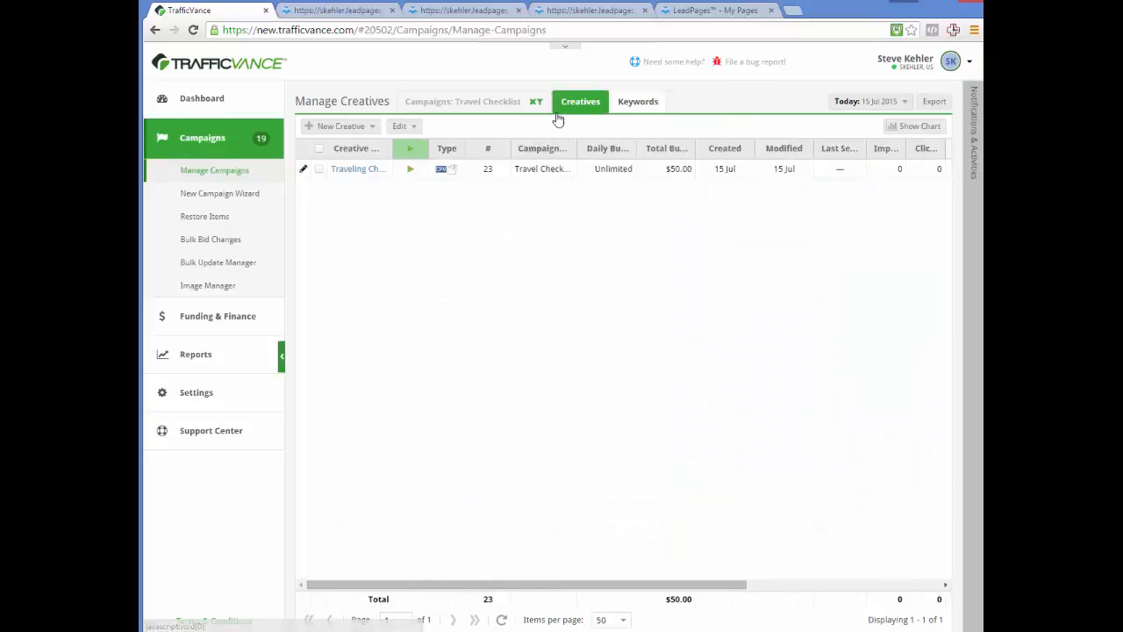
left_click(533, 102)
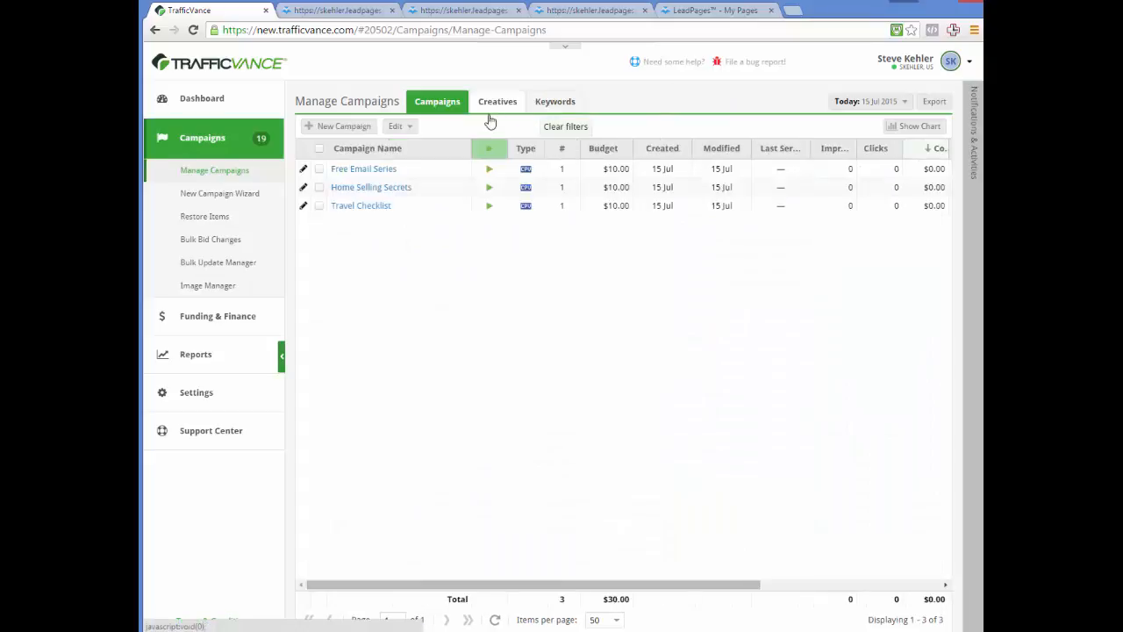
left_click(371, 169)
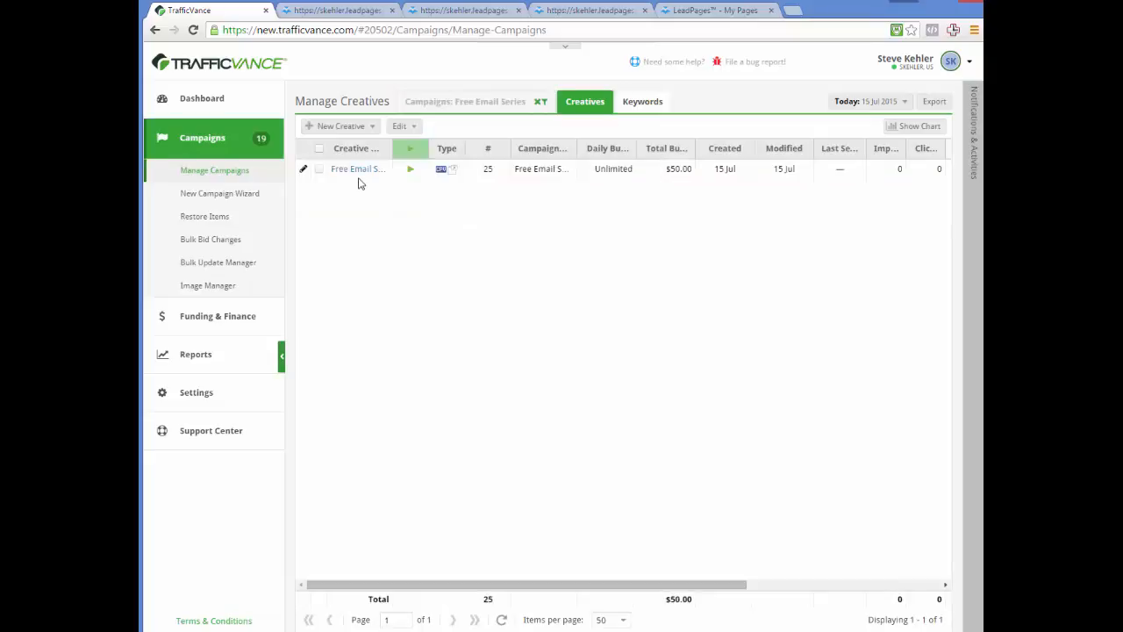
left_click(360, 171)
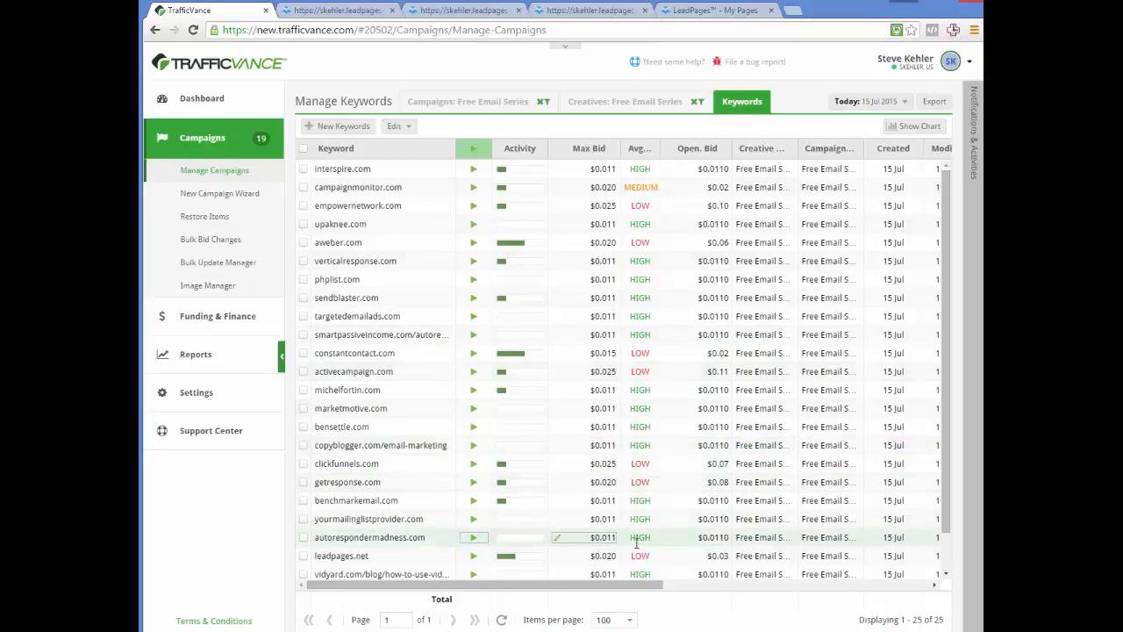
scroll(940, 548, "down", 2)
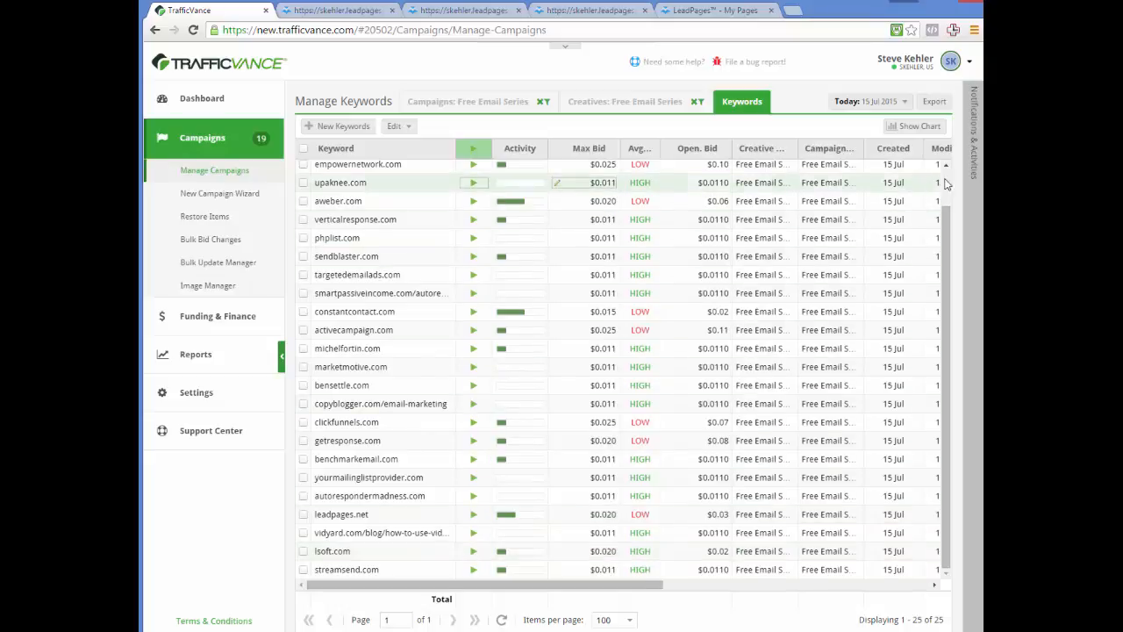
scroll(947, 182, "up", 2)
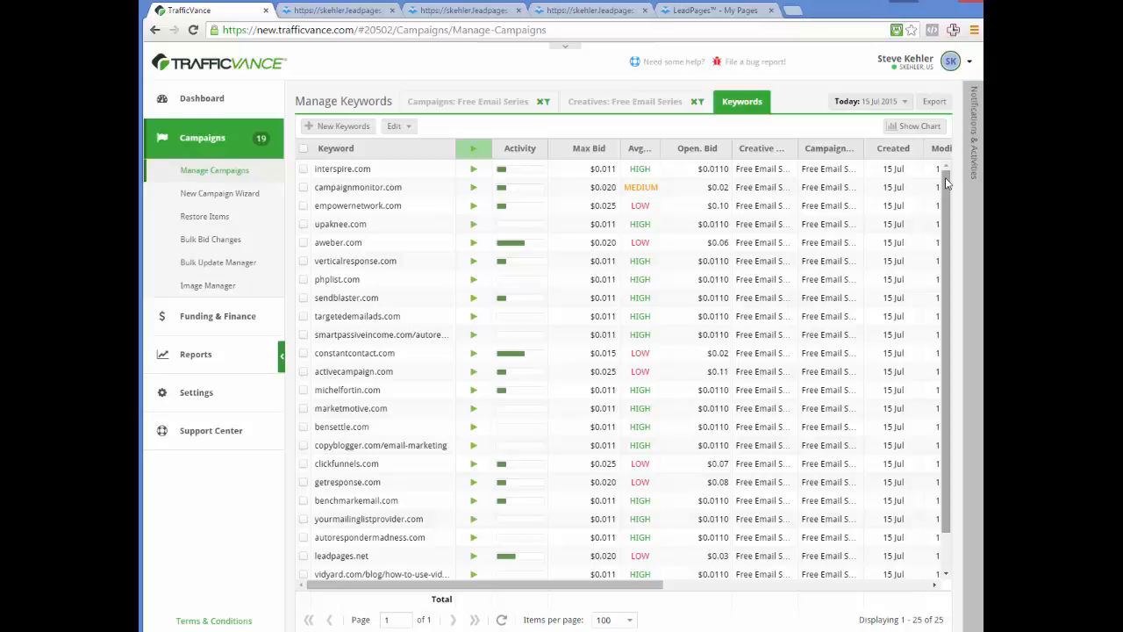
Review the average ranks of the Home Selling Secrets creative's keywords, and return to the unfiltered campaign list
left_click(693, 103)
left_click(534, 105)
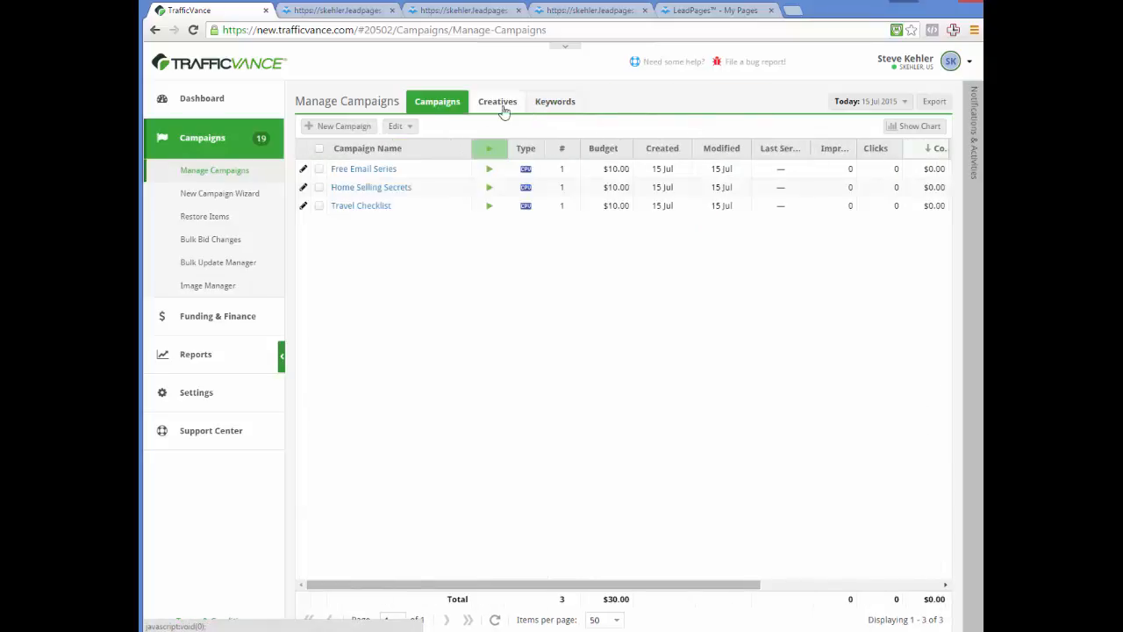
left_click(373, 186)
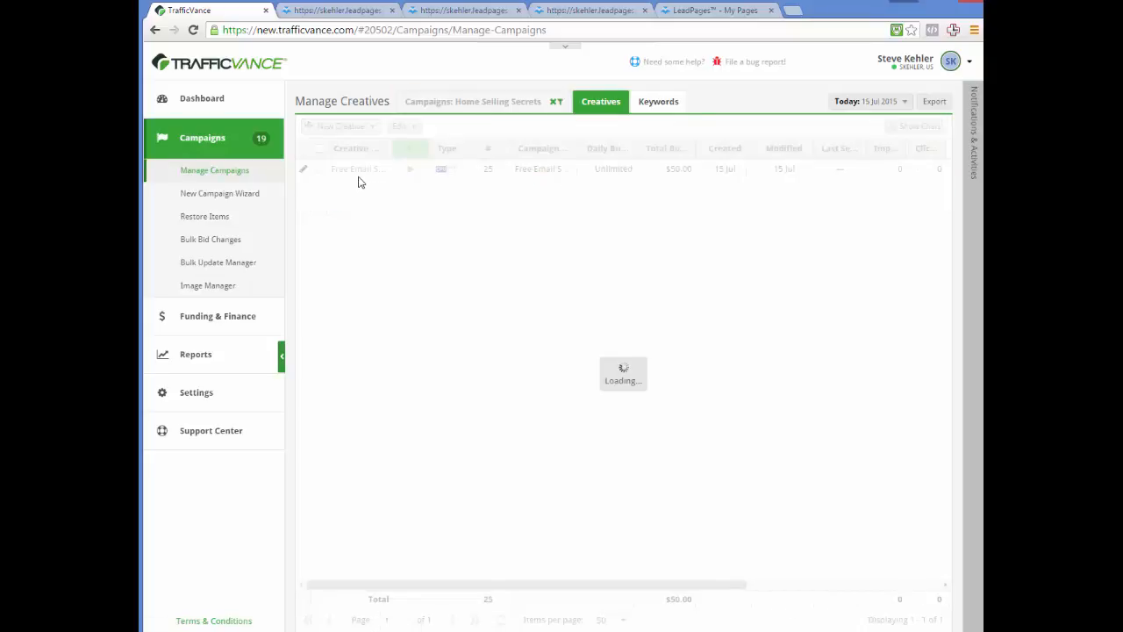
left_click(360, 171)
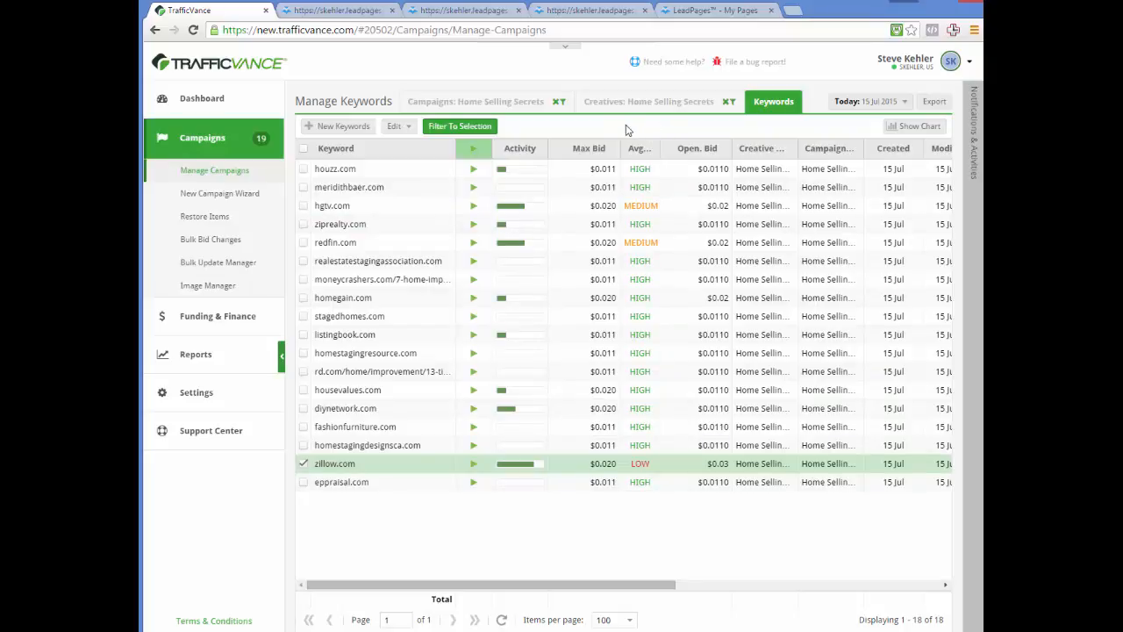
left_click(726, 102)
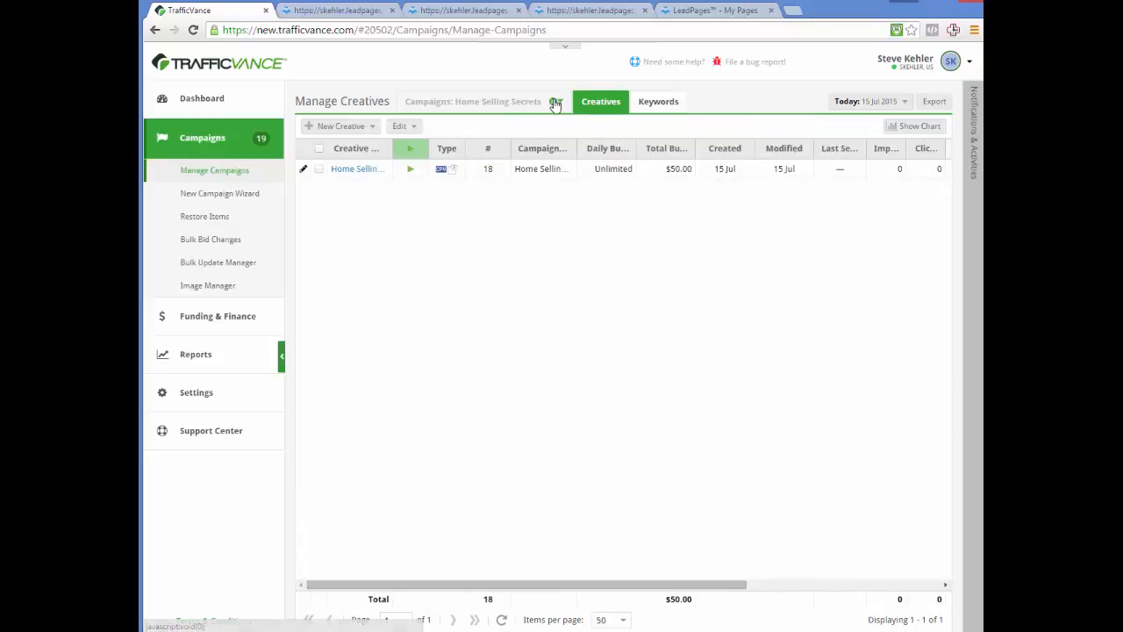
left_click(556, 102)
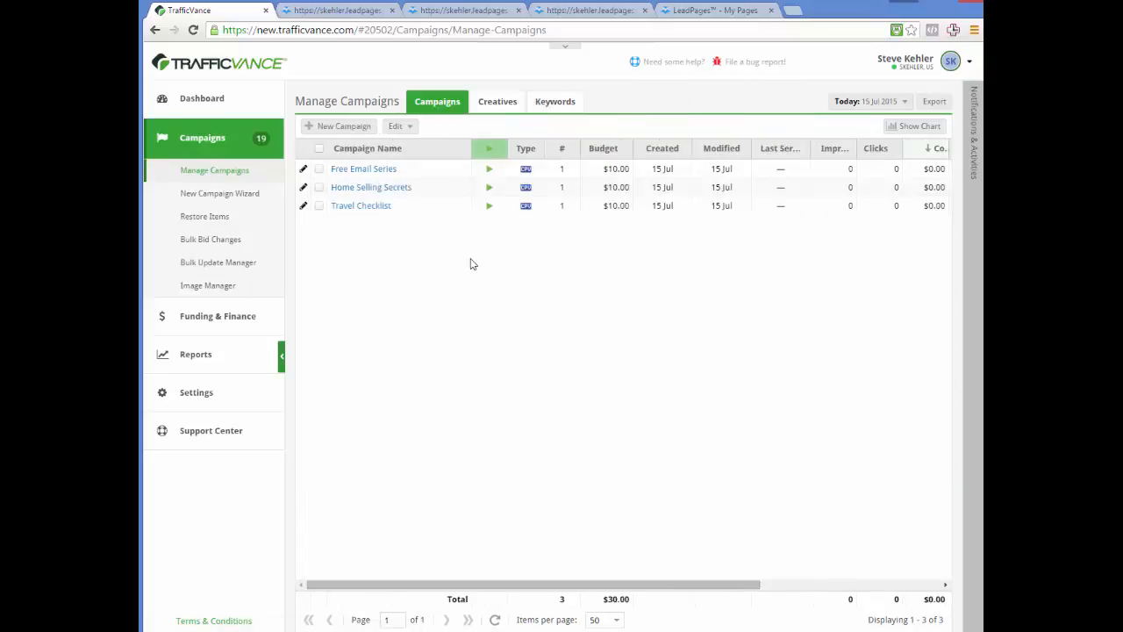